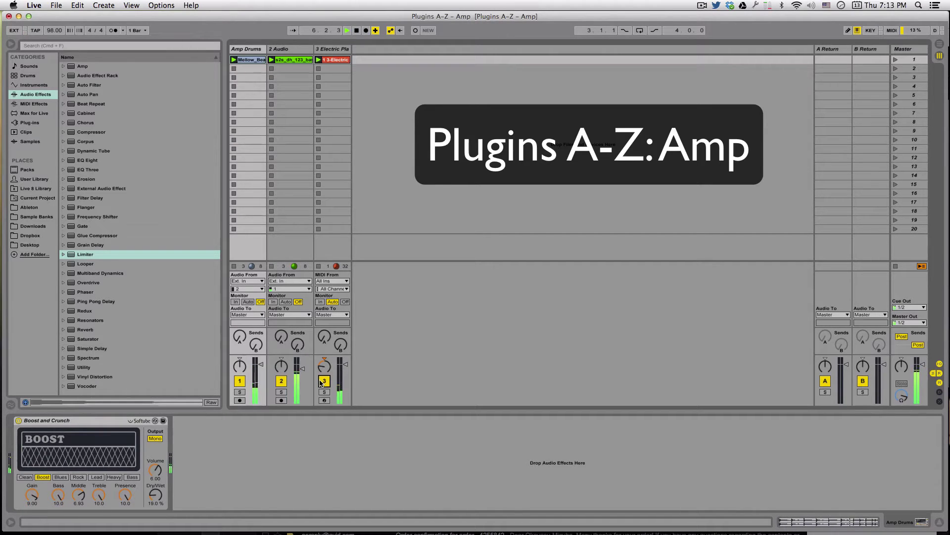
Stop playback of the drums, bass and electric piano loop from the transport bar.
click(357, 32)
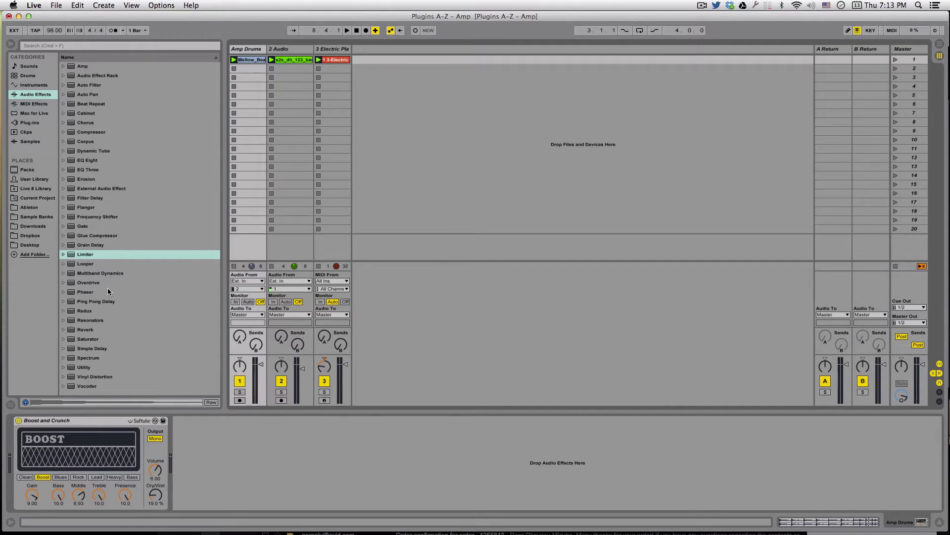
Deactivate tracks 2 and 3 (bass and electric piano) so only the drums sound.
click(91, 68)
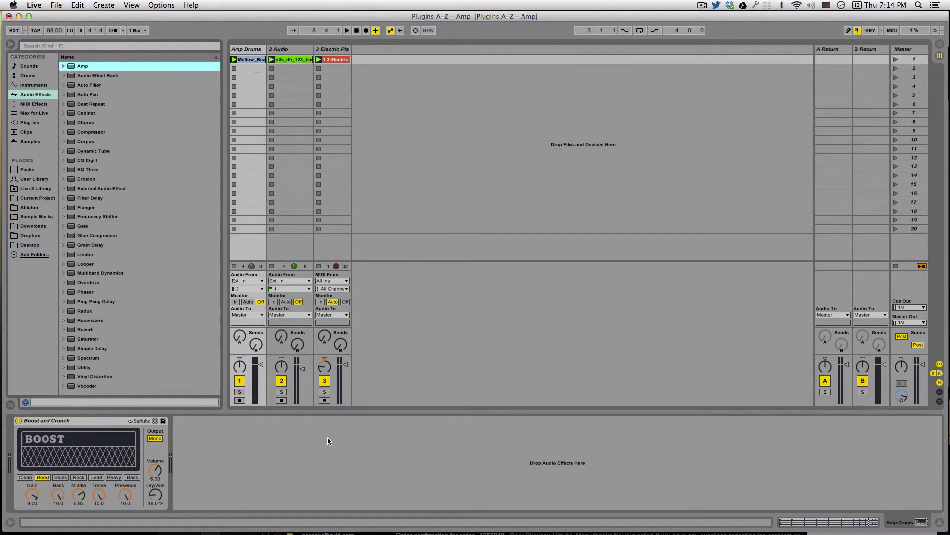
click(281, 384)
click(324, 382)
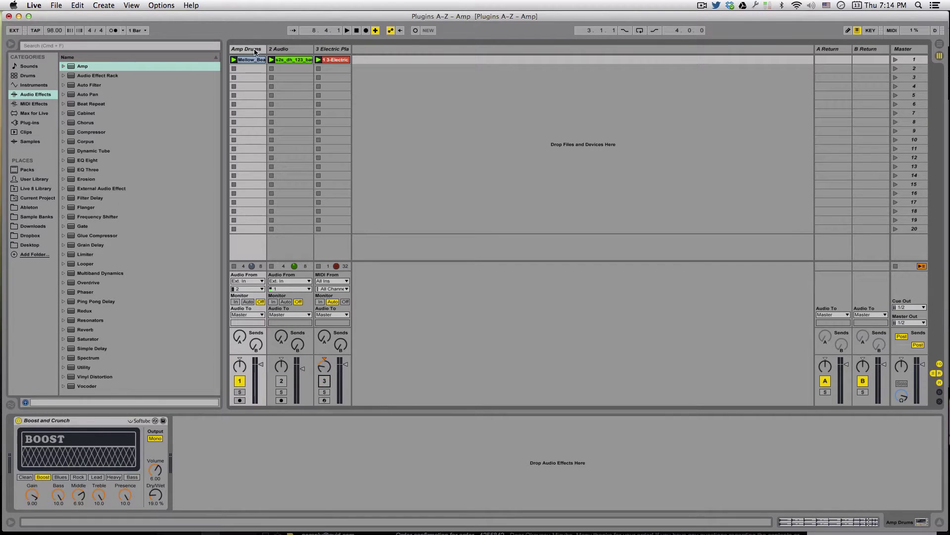
Play the drums with the Boost and Crunch amp bypassed, re-enable it, and show Amp presets.
click(19, 420)
key(space)
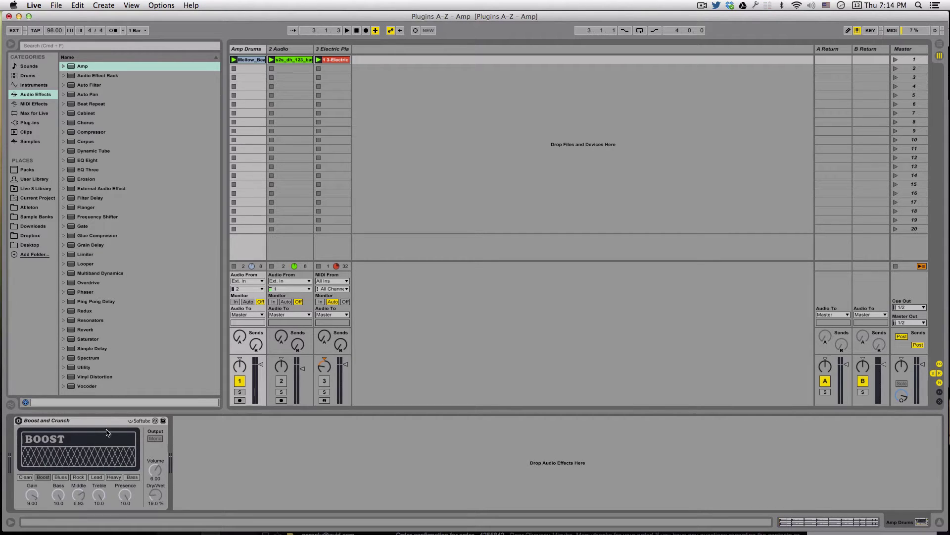
click(18, 420)
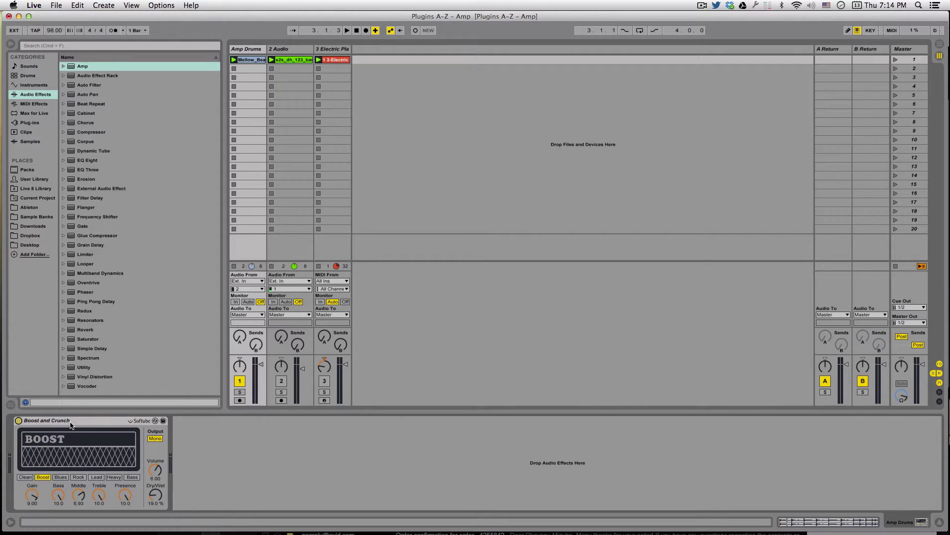
click(62, 67)
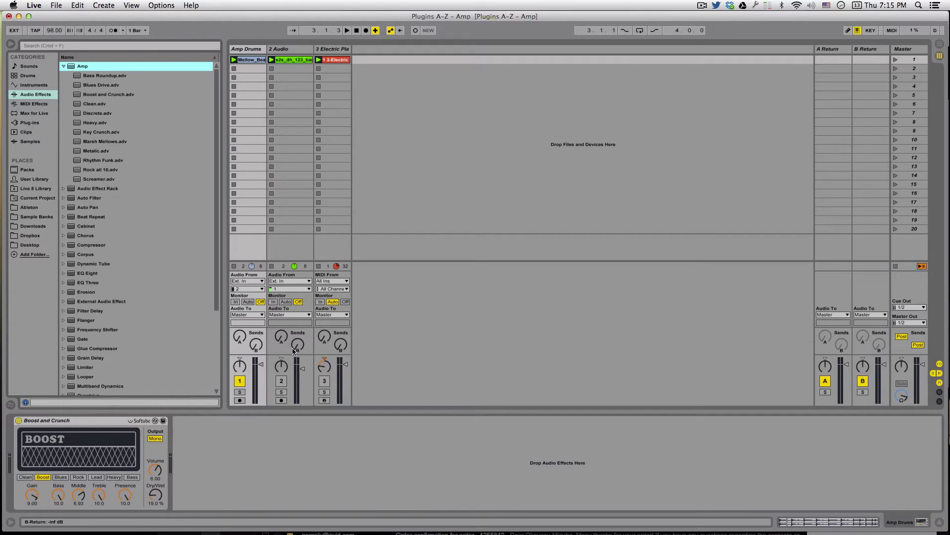
key(space)
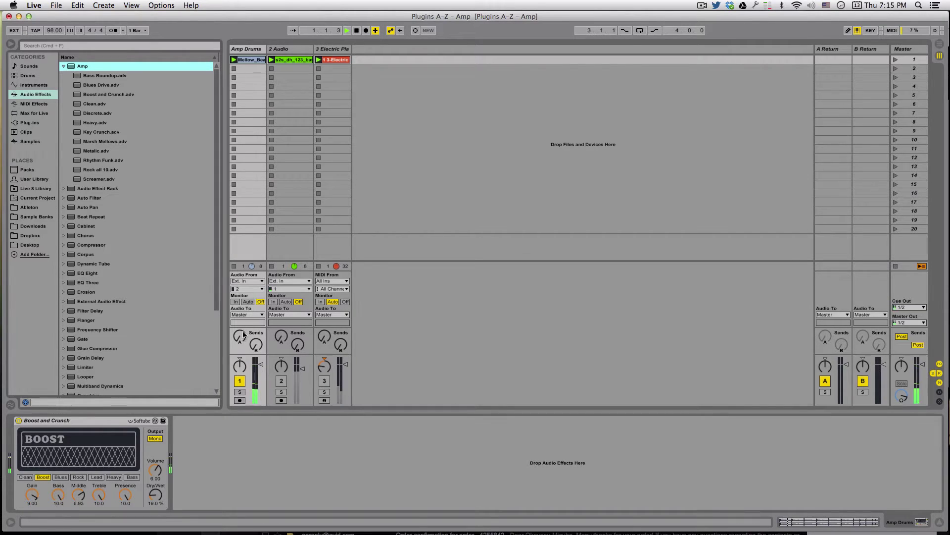
click(18, 420)
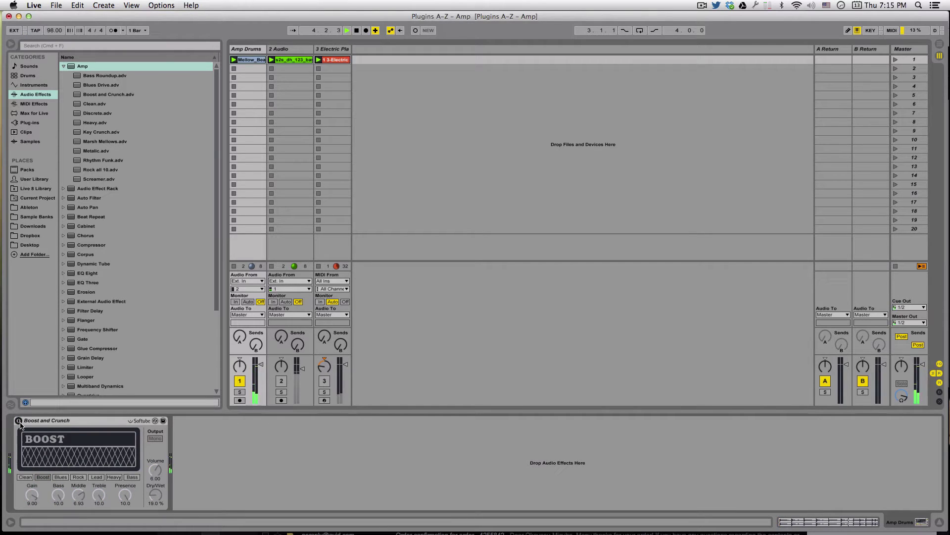
click(18, 420)
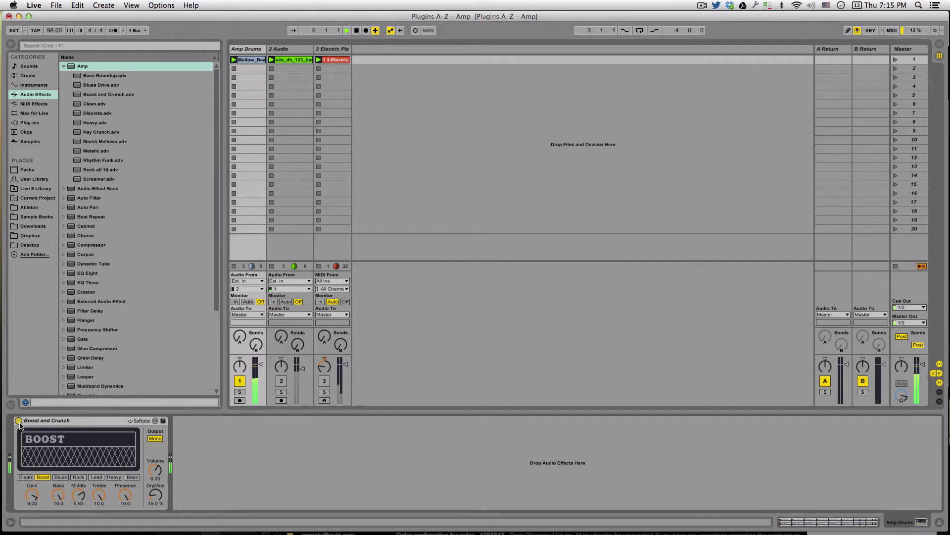
key(space)
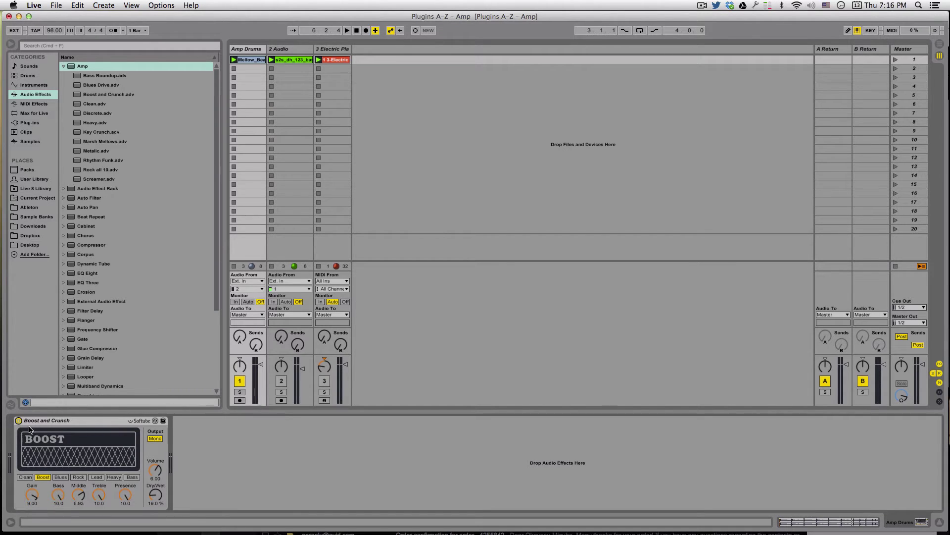
Show the Info View to read the description of an Amp control.
click(11, 522)
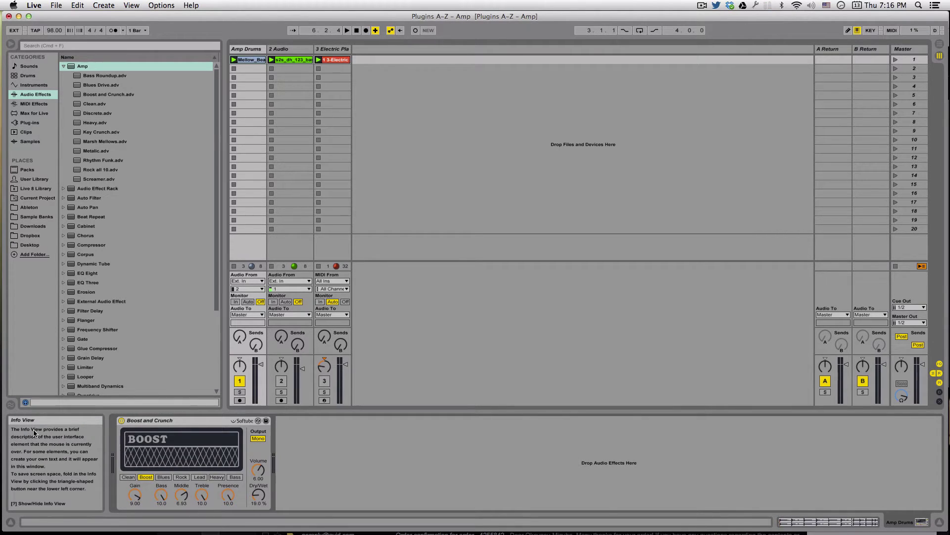
mouse_move(144, 453)
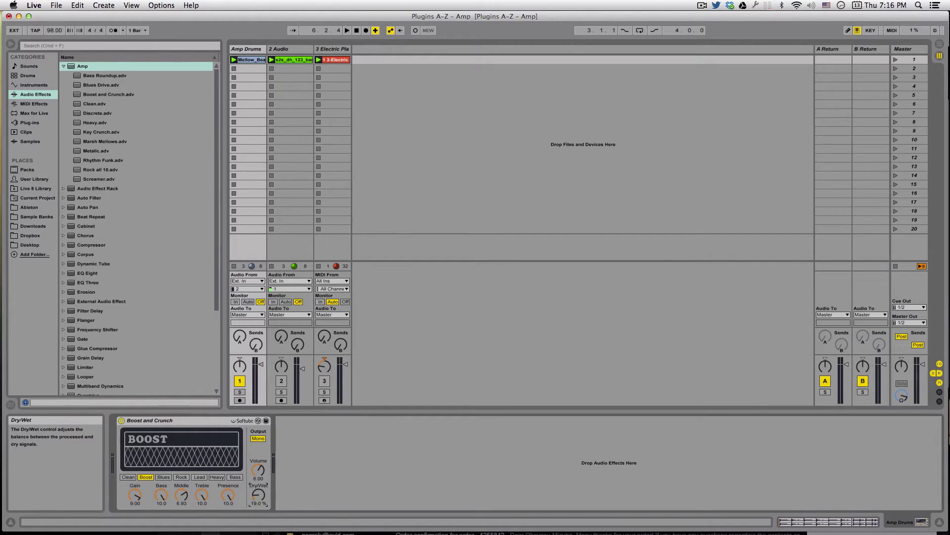
Set the drum amp's Dry/Wet to 100% and play the clip through the Clean and Boost types.
drag(254, 497, 258, 475)
click(128, 477)
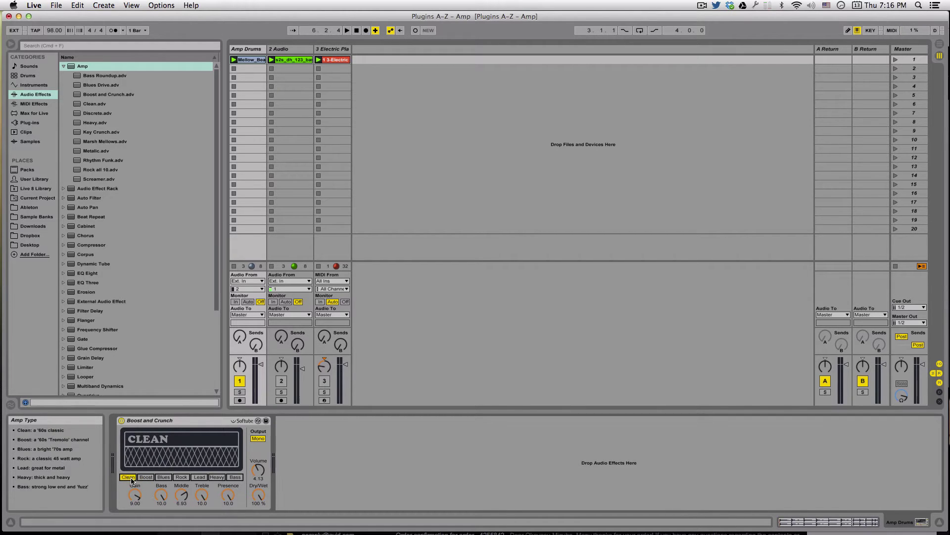
click(234, 59)
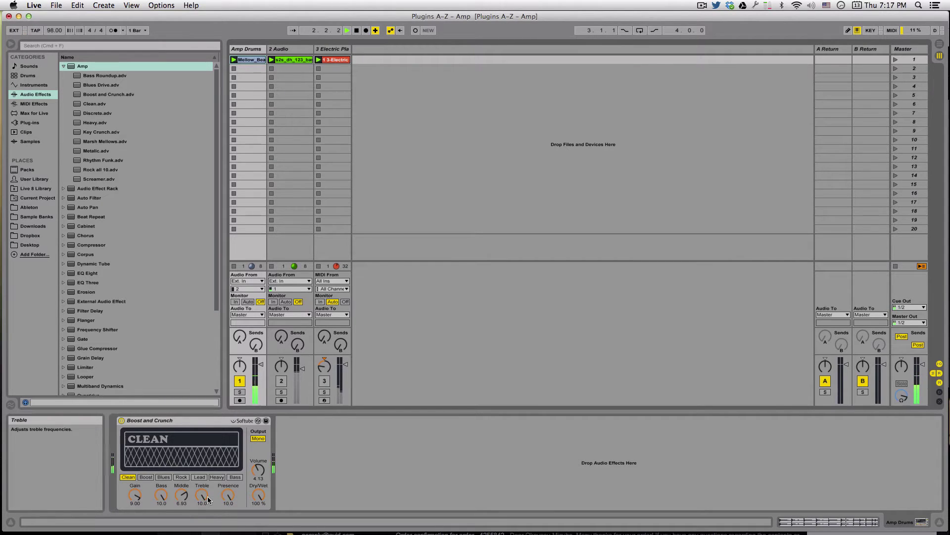
click(147, 477)
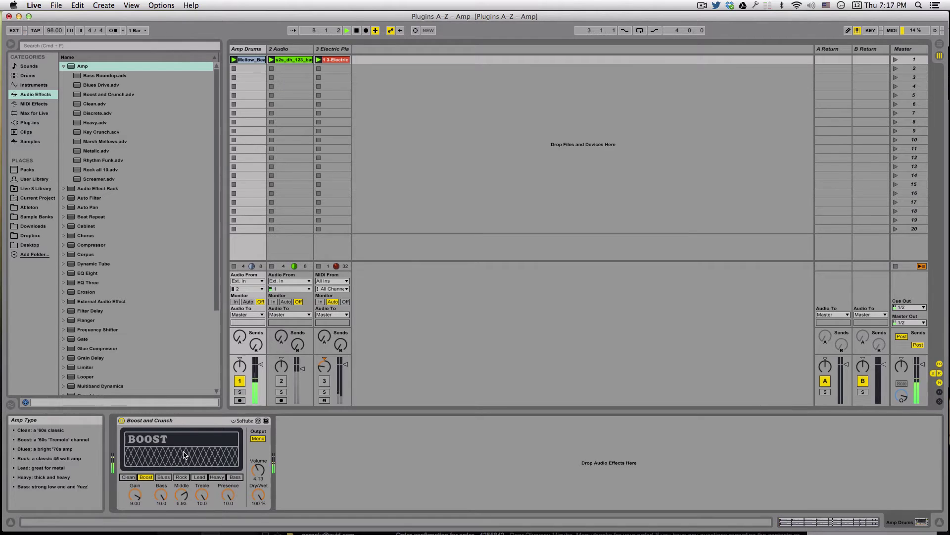
Try Blues, Rock, Lead, Heavy and Bass types, adjusting Treble and Middle, ending on Bass at 5.00.
click(165, 478)
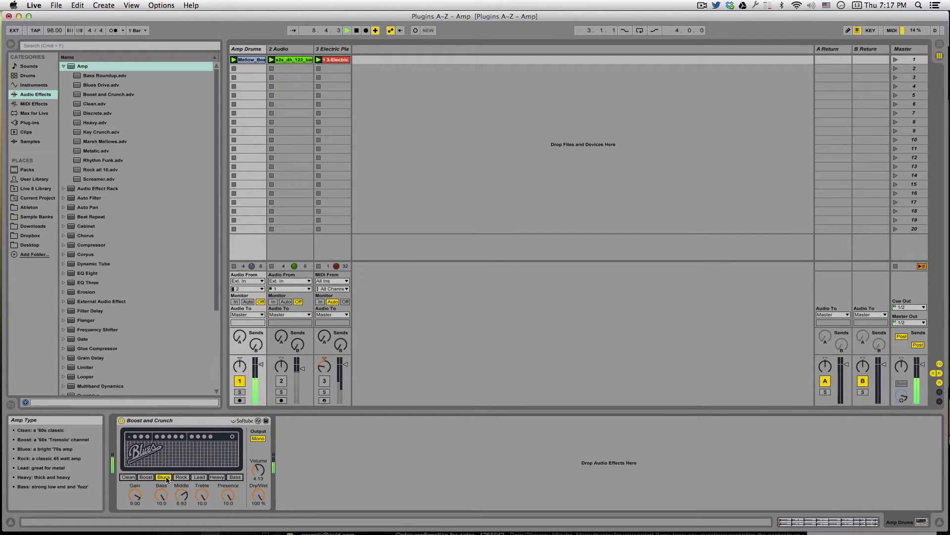
drag(202, 495, 202, 534)
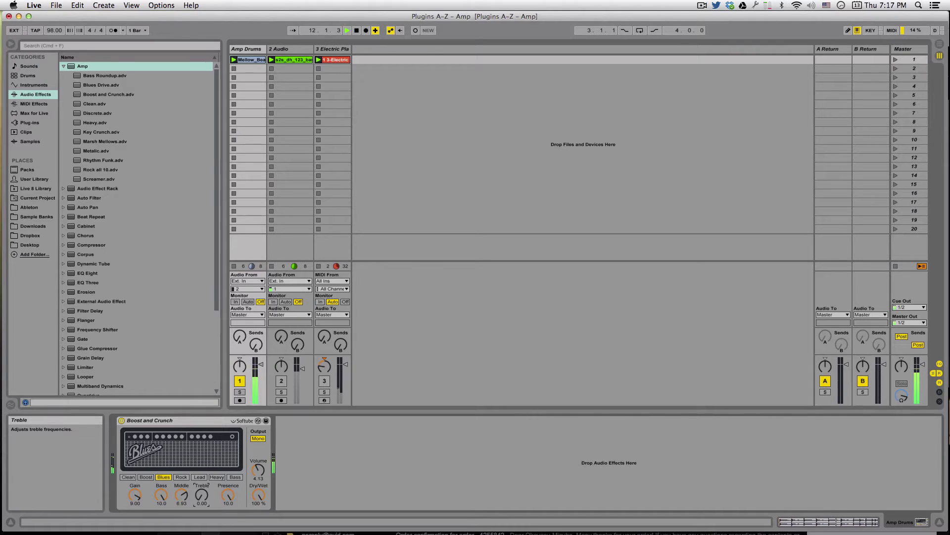
click(181, 477)
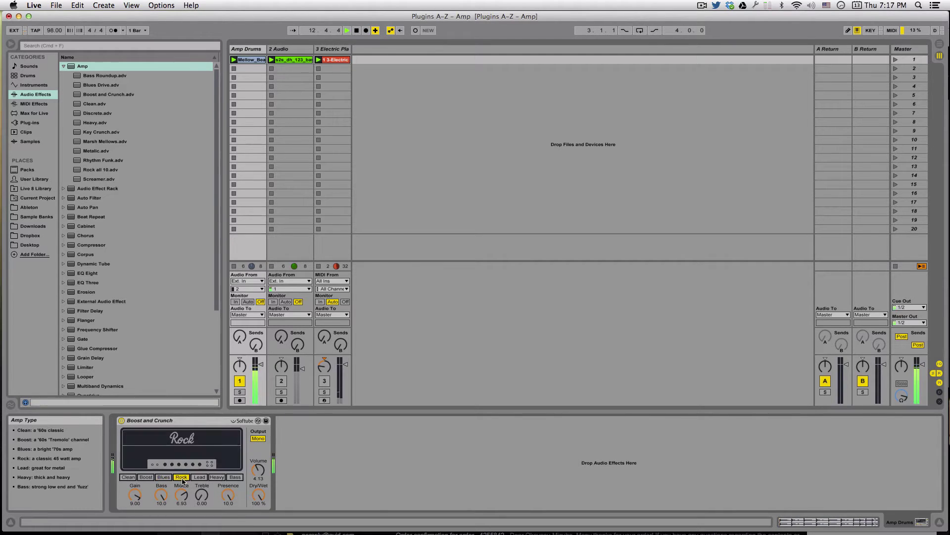
mouse_move(201, 497)
mouse_down()
mouse_move(201, 480)
mouse_move(201, 493)
mouse_up()
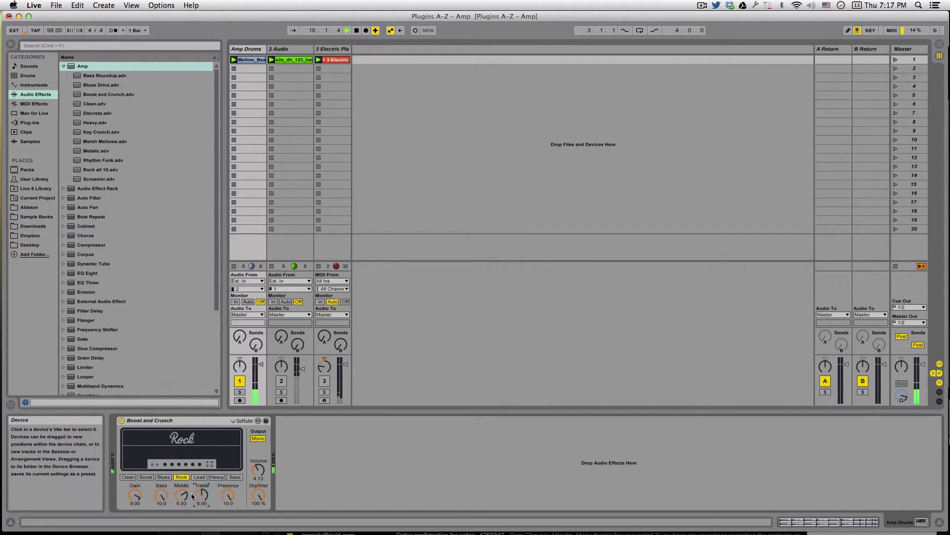
drag(181, 495, 161, 519)
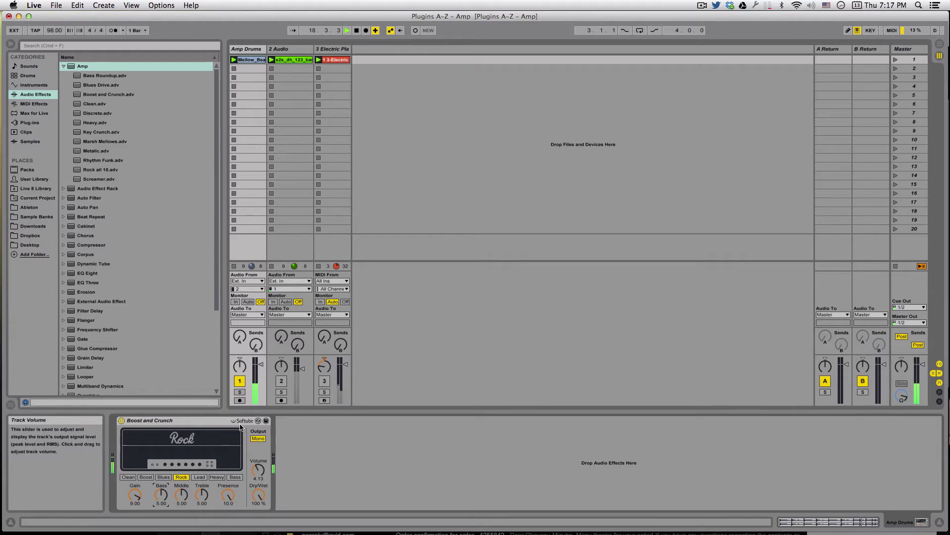
click(200, 477)
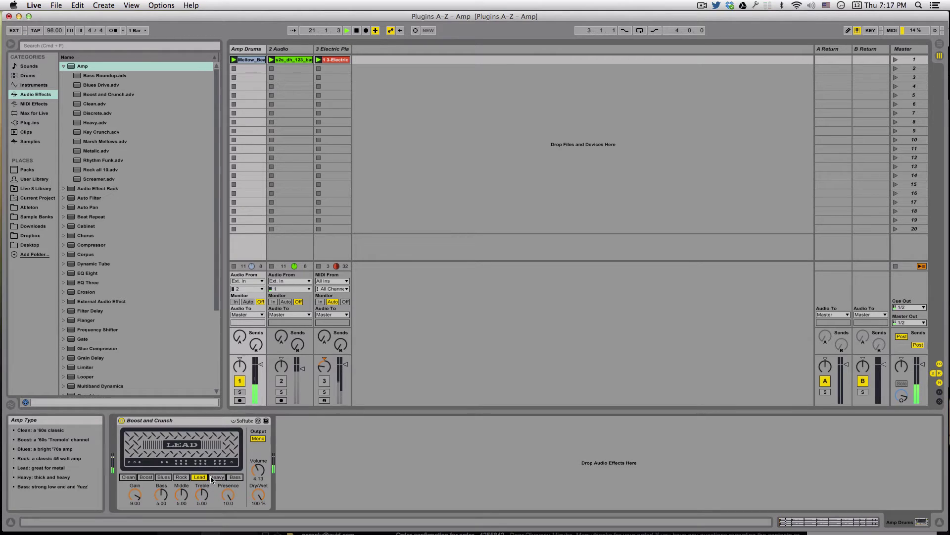
click(215, 479)
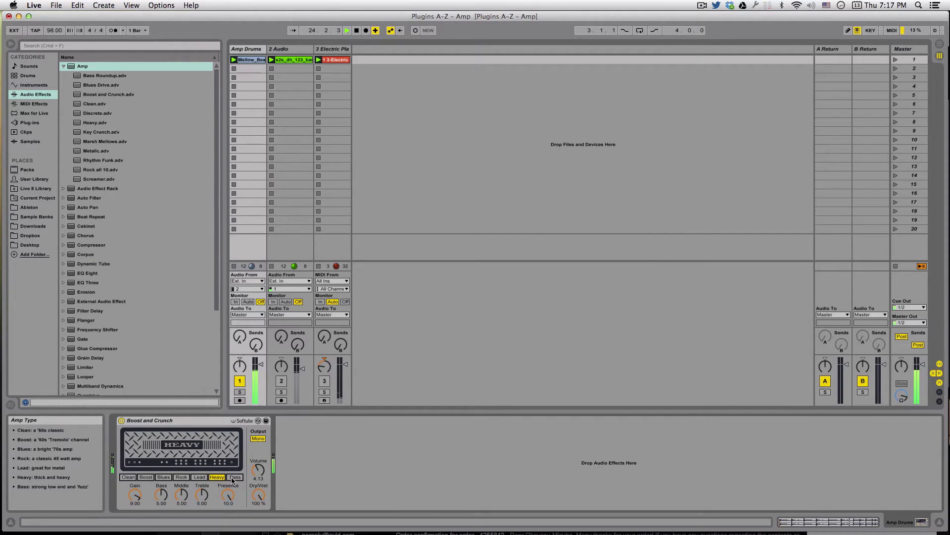
click(232, 478)
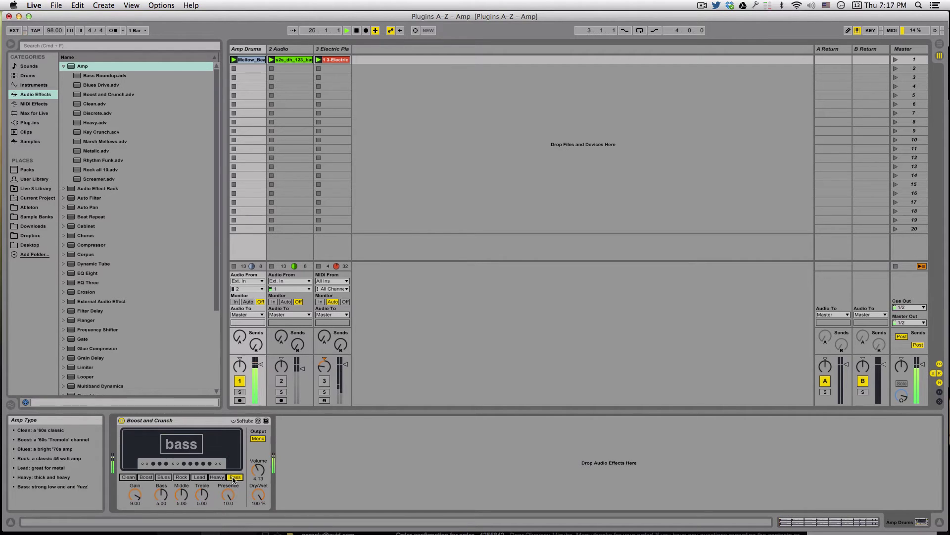
Deactivate the drums track and switch the amp output to Dual, then back to Mono.
click(240, 381)
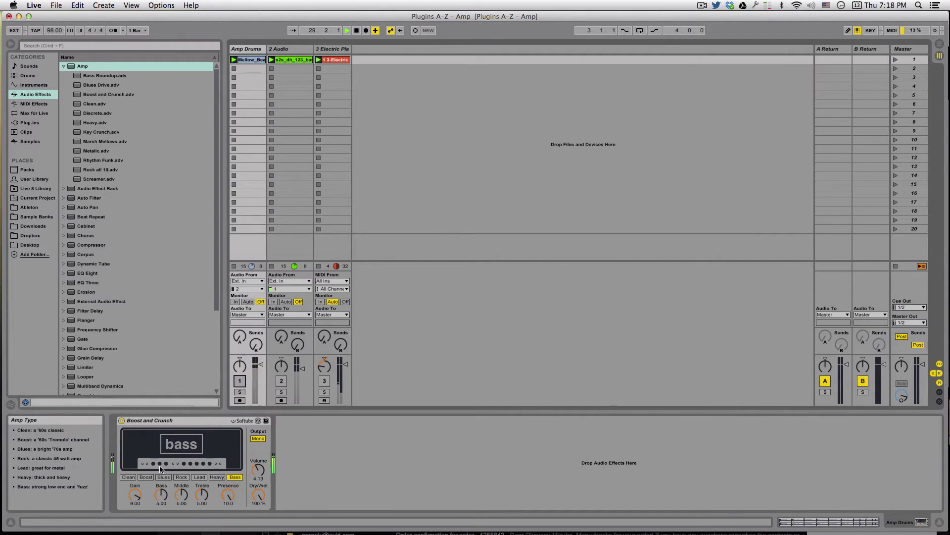
click(261, 442)
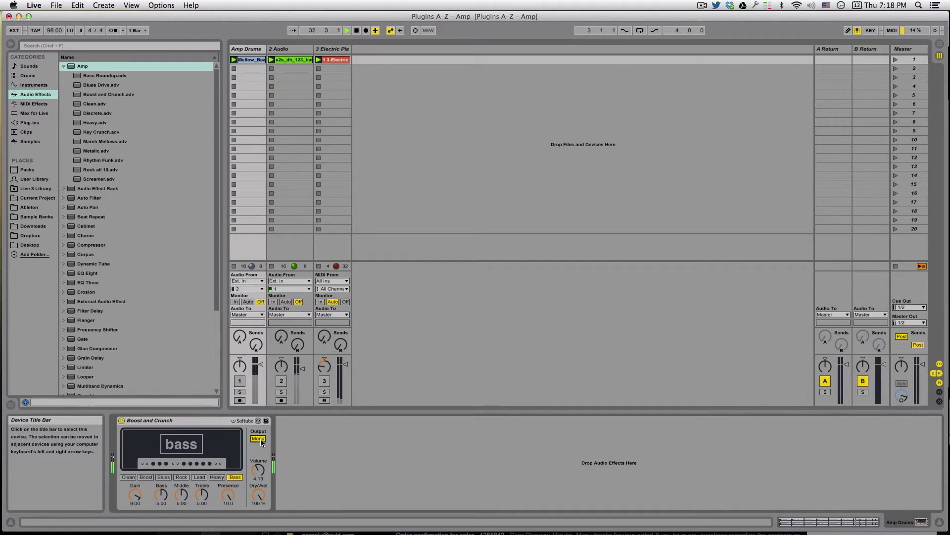
click(259, 439)
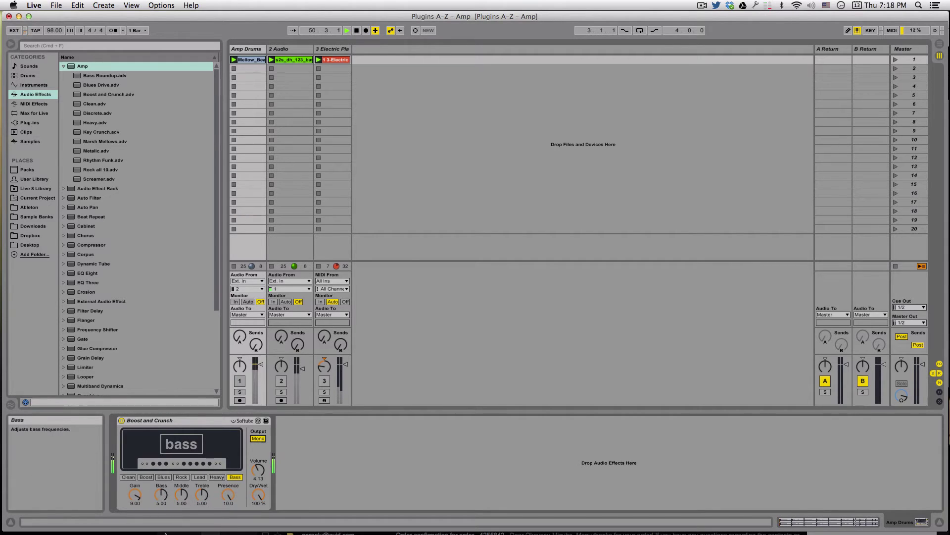
Reactivate the drums track and sweep the Bass amp's Gain up and down from 0.00.
click(239, 380)
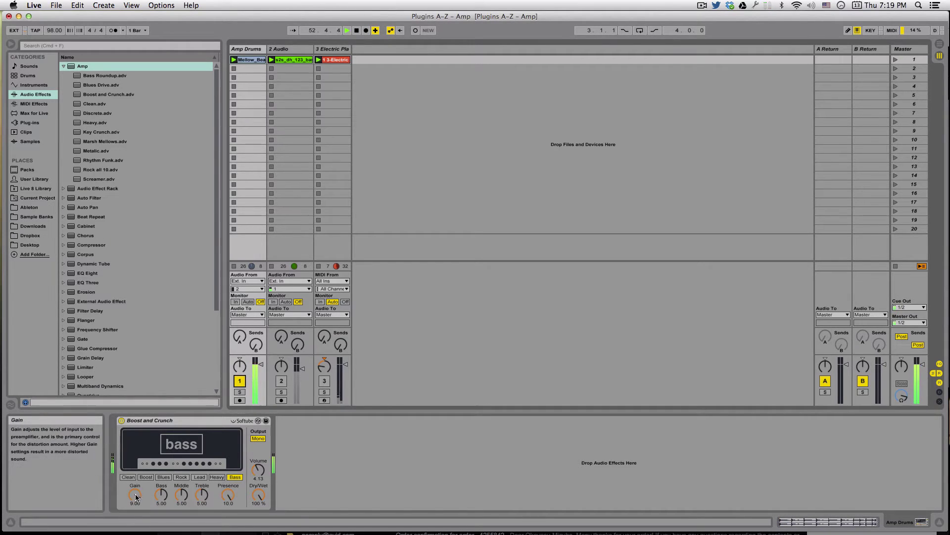
drag(136, 494, 136, 510)
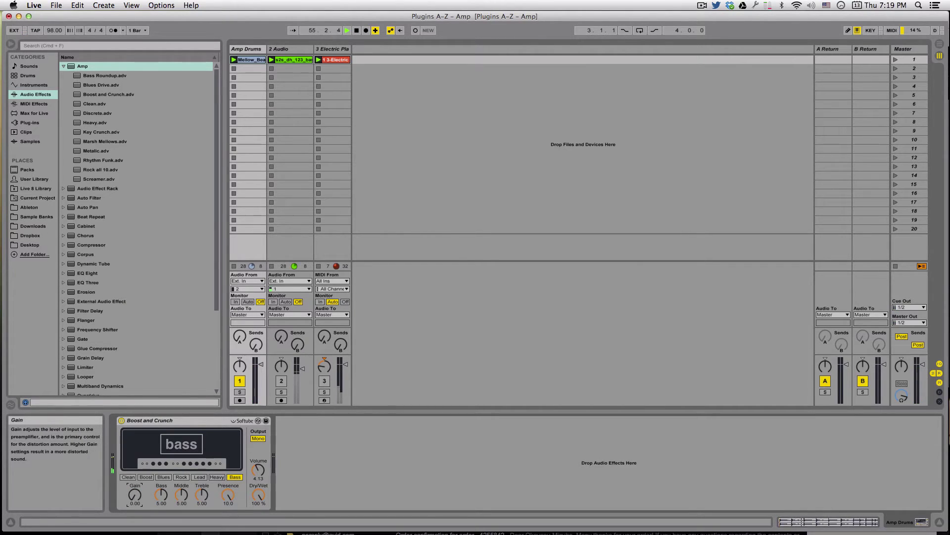
drag(134, 494, 134, 488)
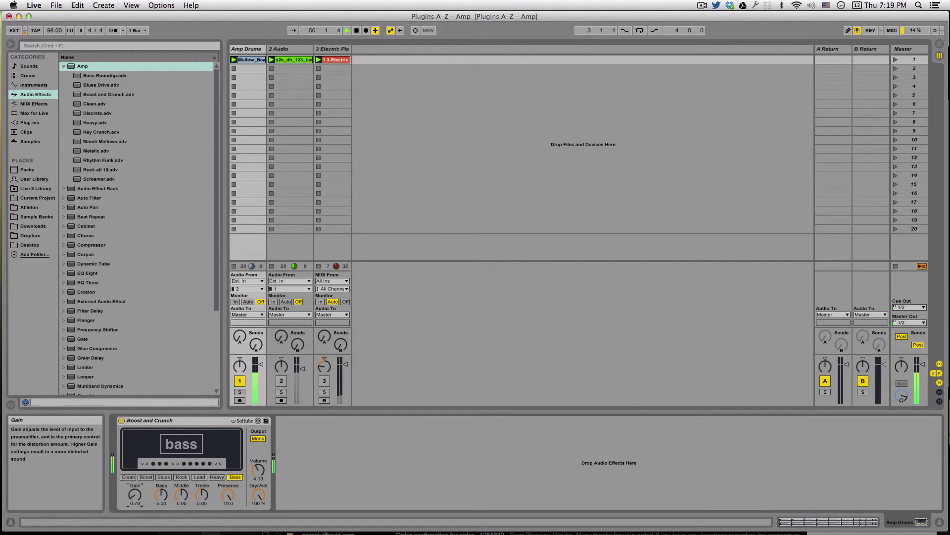
drag(134, 479, 134, 476)
mouse_move(135, 463)
mouse_down()
mouse_move(135, 401)
mouse_move(135, 478)
mouse_up()
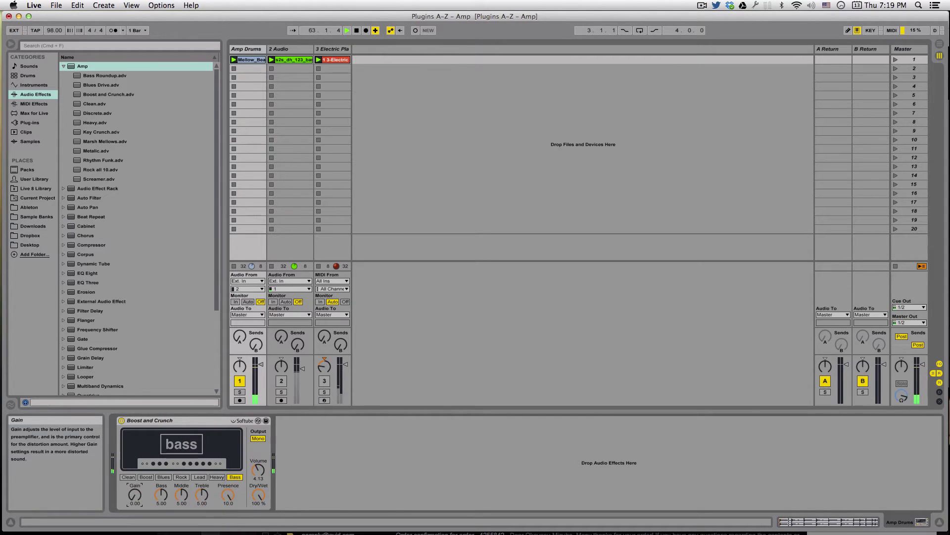
Switch the drum amp to Heavy and sweep its Gain up toward maximum and back down.
click(215, 477)
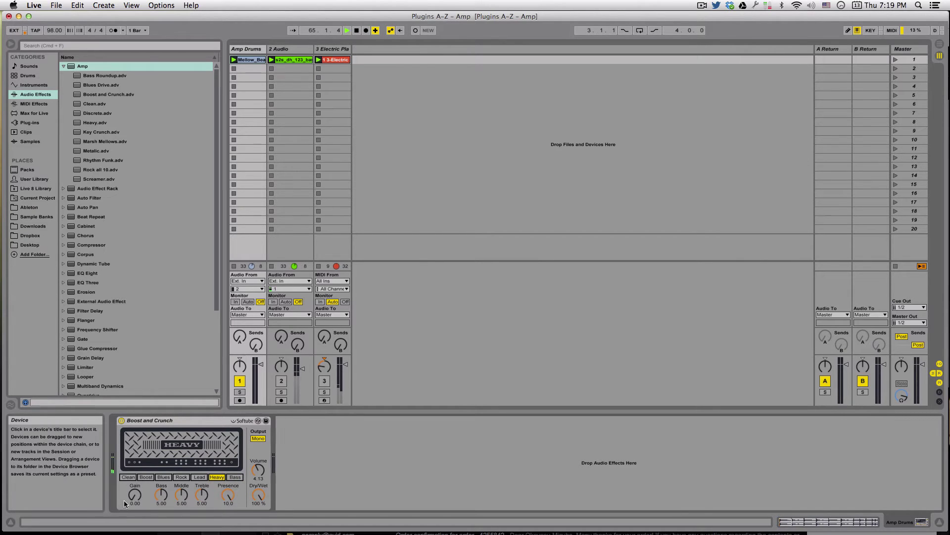
click(135, 494)
drag(135, 494, 135, 464)
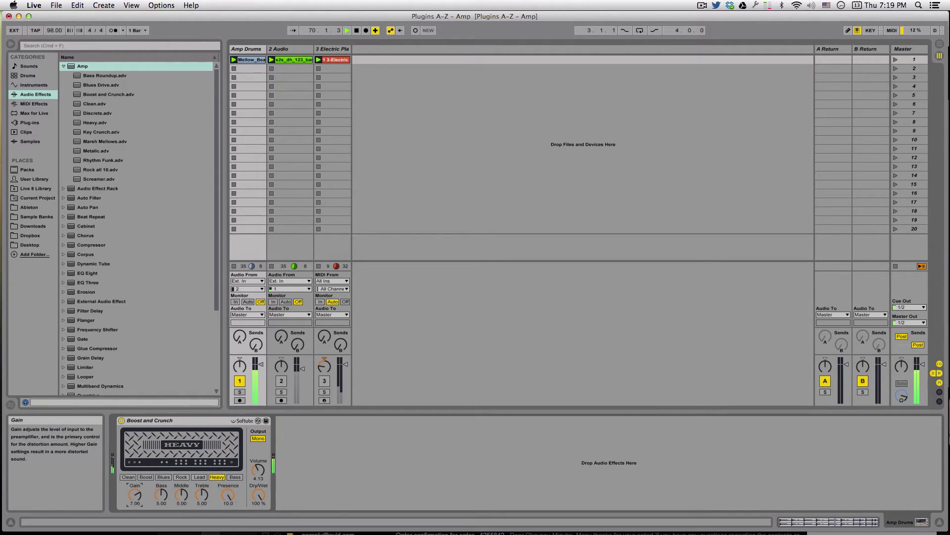
drag(135, 454, 135, 444)
drag(134, 494, 132, 501)
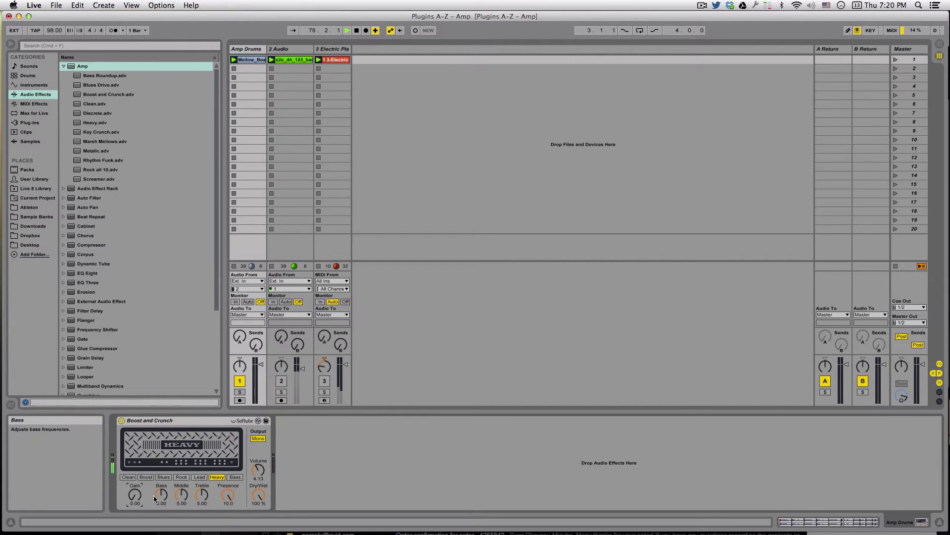
Switch the drum amp back to Bass, push Gain to 10.0 and cut Middle to 0.00.
click(235, 478)
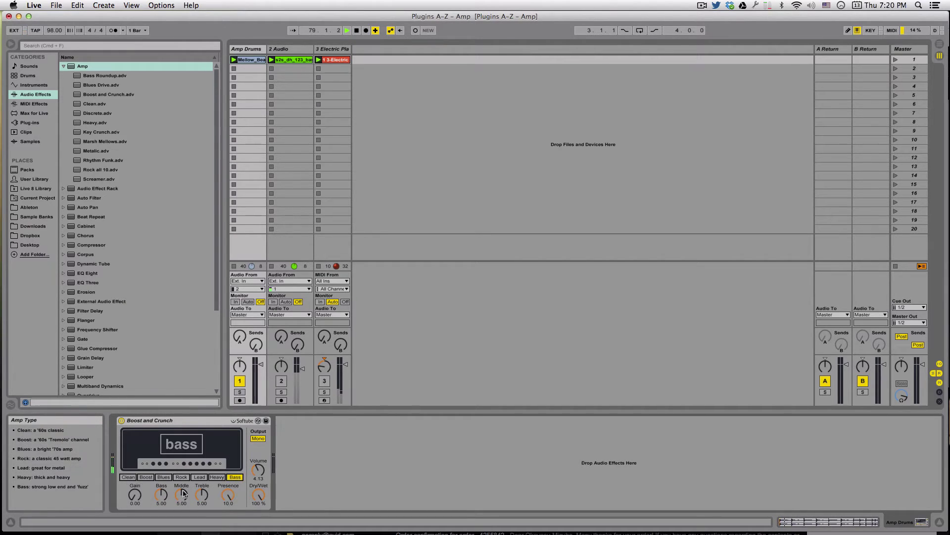
drag(134, 494, 135, 473)
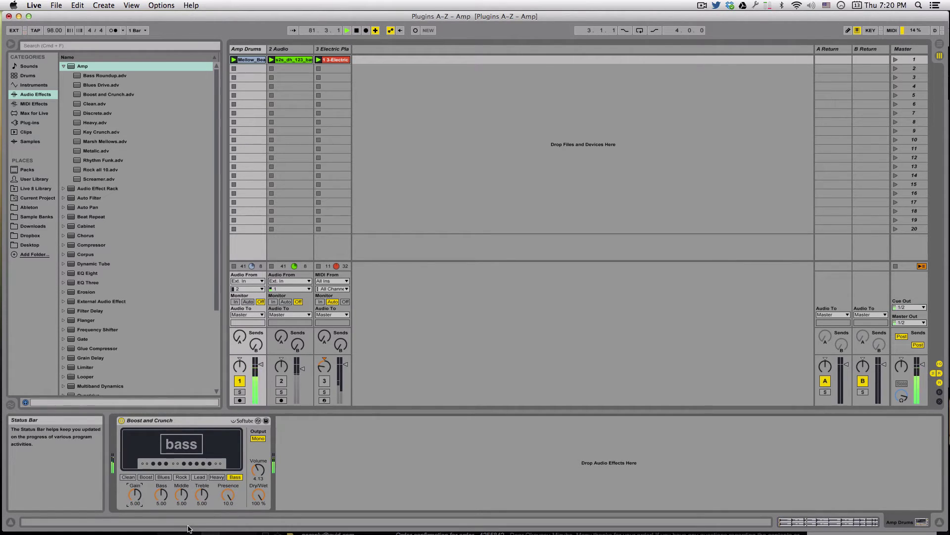
drag(181, 494, 202, 509)
drag(135, 494, 161, 482)
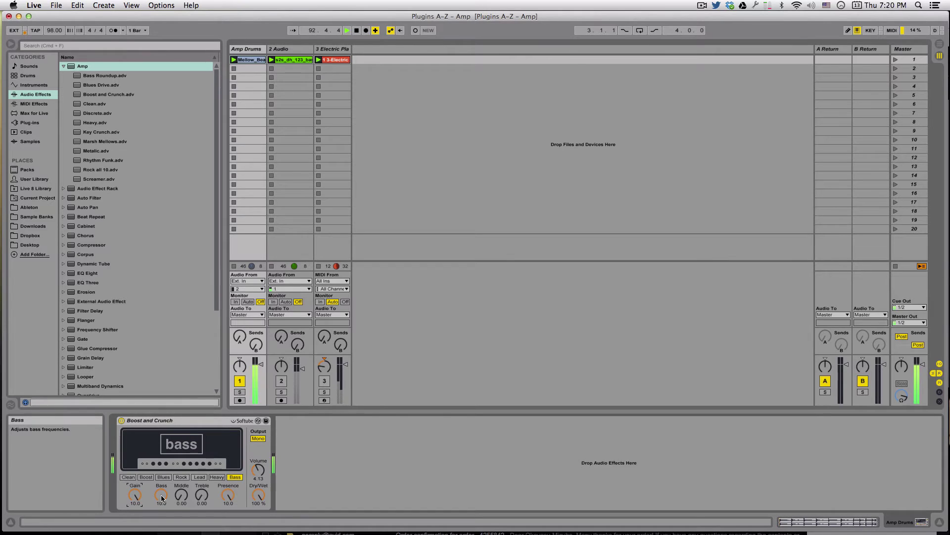
Sweep Bass, Middle and Treble through their ranges, leaving Bass 7.94, Middle 2.86, Treble 0.00.
drag(162, 498, 161, 515)
drag(181, 495, 181, 469)
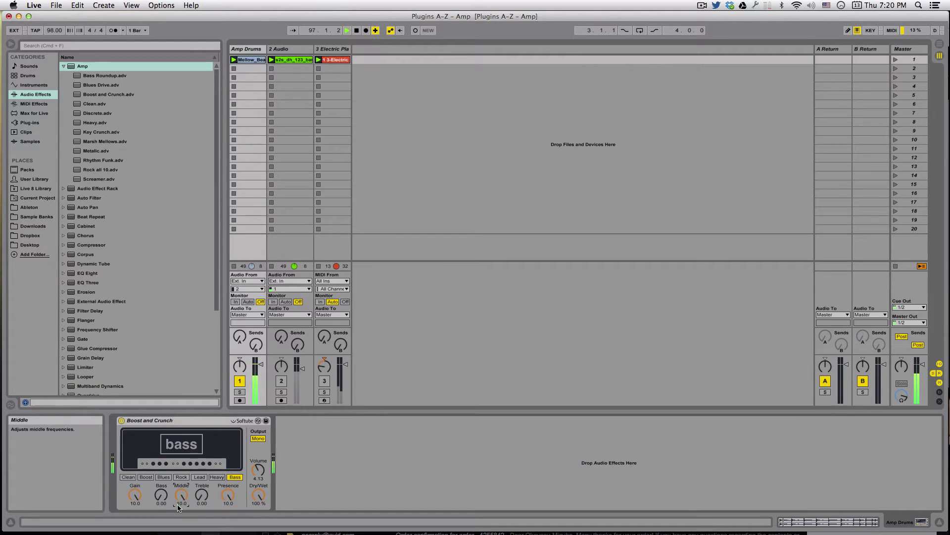
drag(181, 494, 182, 510)
drag(201, 495, 202, 477)
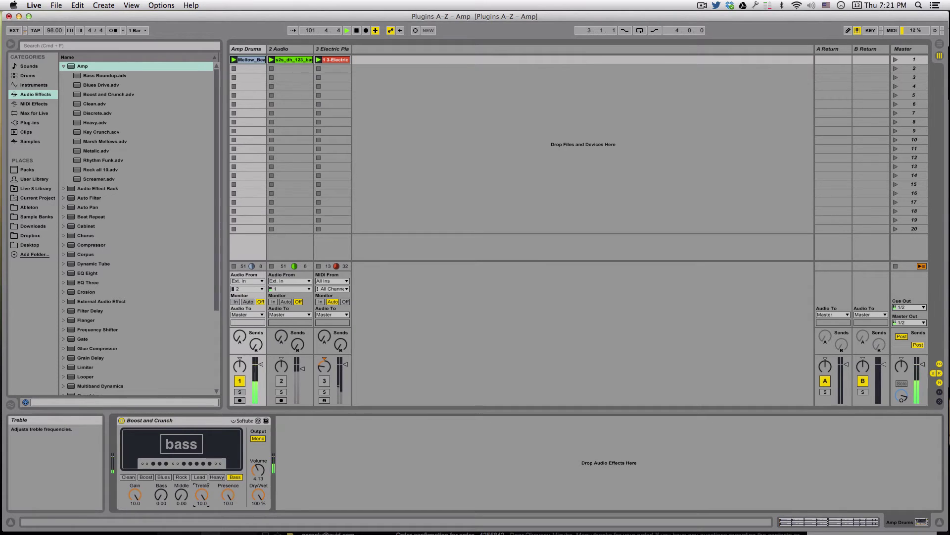
drag(202, 495, 201, 515)
drag(161, 495, 182, 489)
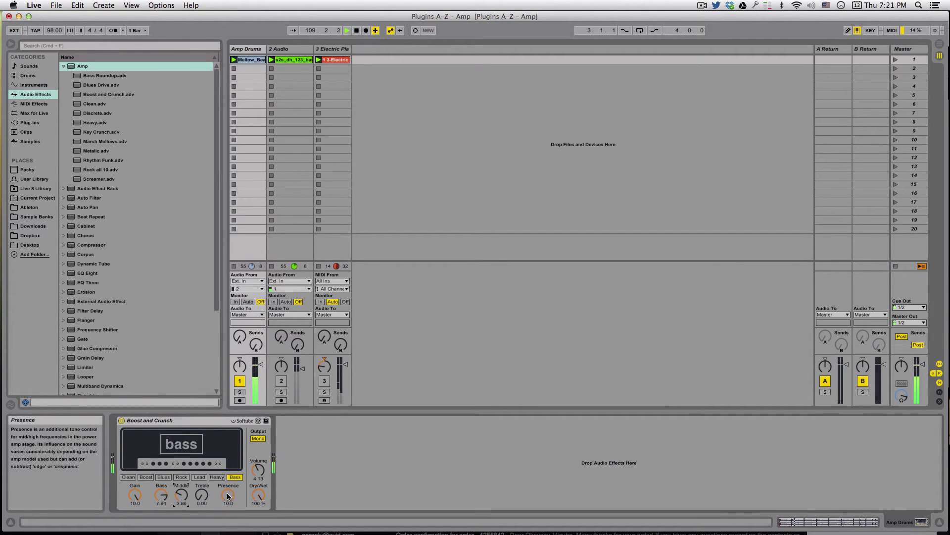
Reset Presence to 0.00 and sweep Gain up to 10 and back down to 0.00.
drag(132, 501, 132, 529)
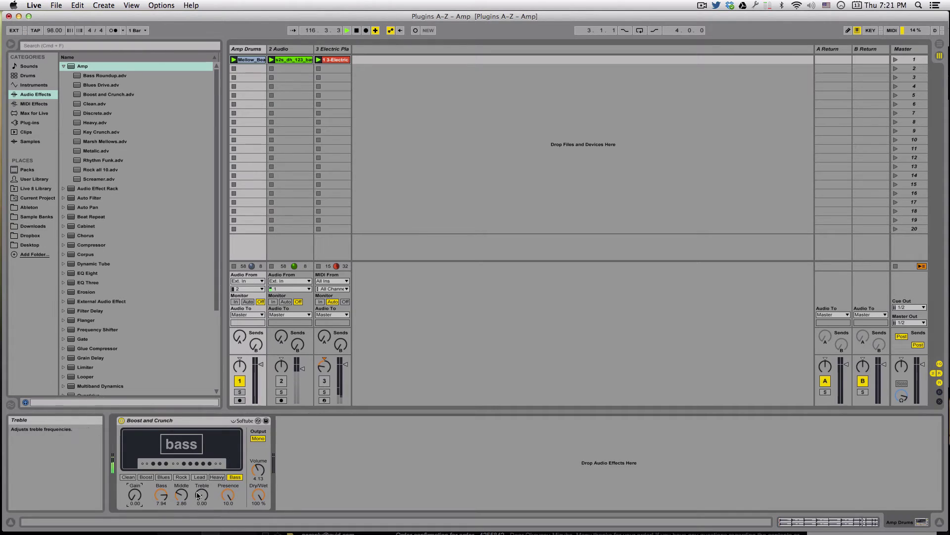
click(218, 492)
key(Delete)
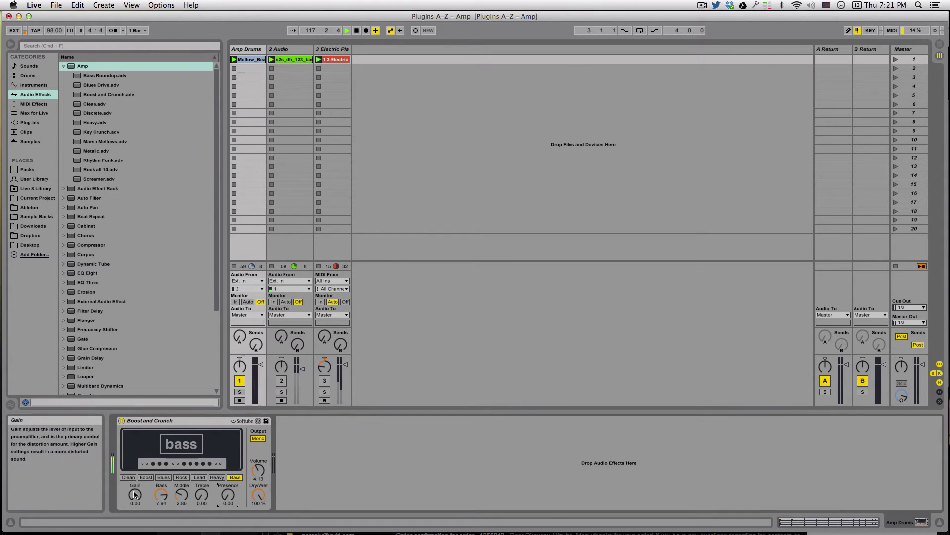
drag(135, 495, 135, 445)
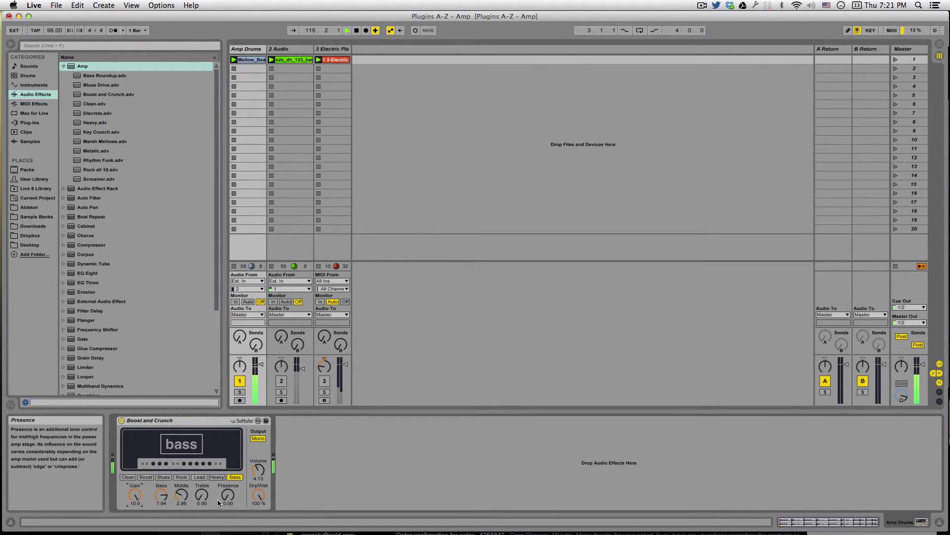
mouse_move(225, 500)
mouse_down()
mouse_move(225, 460)
mouse_move(226, 515)
mouse_move(226, 452)
mouse_move(225, 515)
mouse_up()
drag(133, 494, 134, 515)
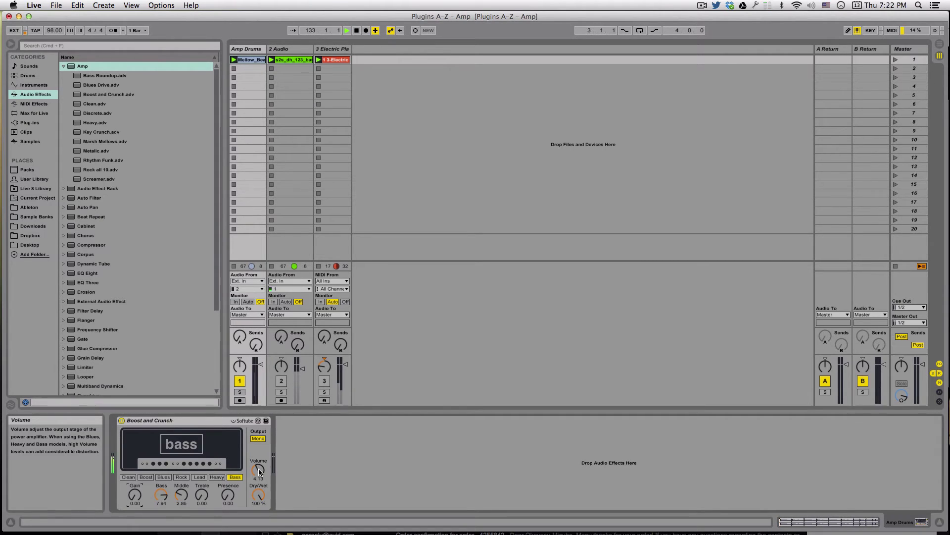
Raise Gain to about 4, nudge Presence up to 3.36 and increase the amp's Volume.
drag(134, 495, 135, 476)
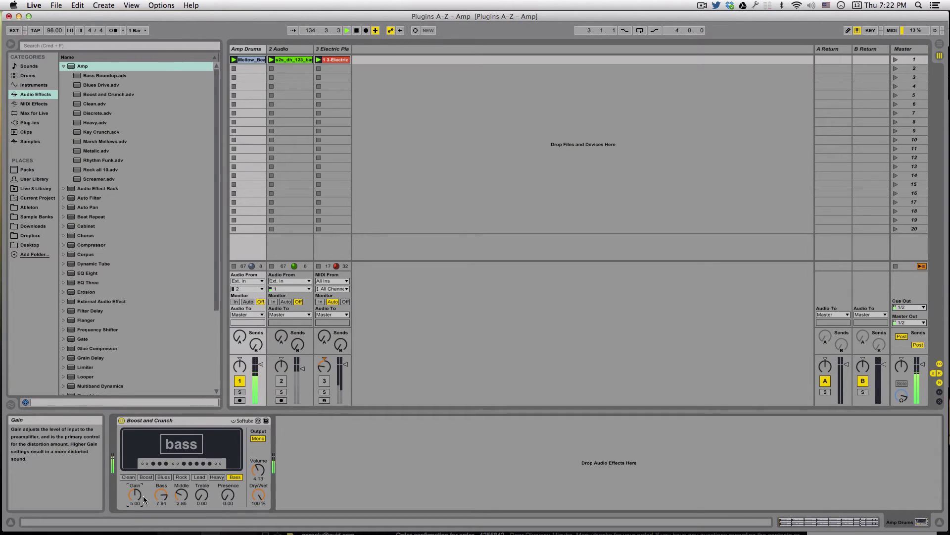
drag(225, 504, 225, 500)
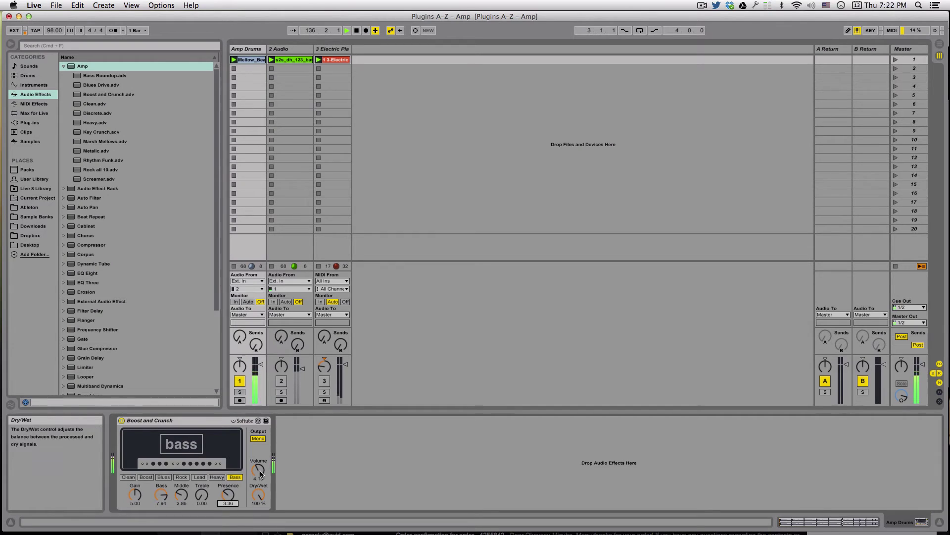
drag(258, 470, 258, 460)
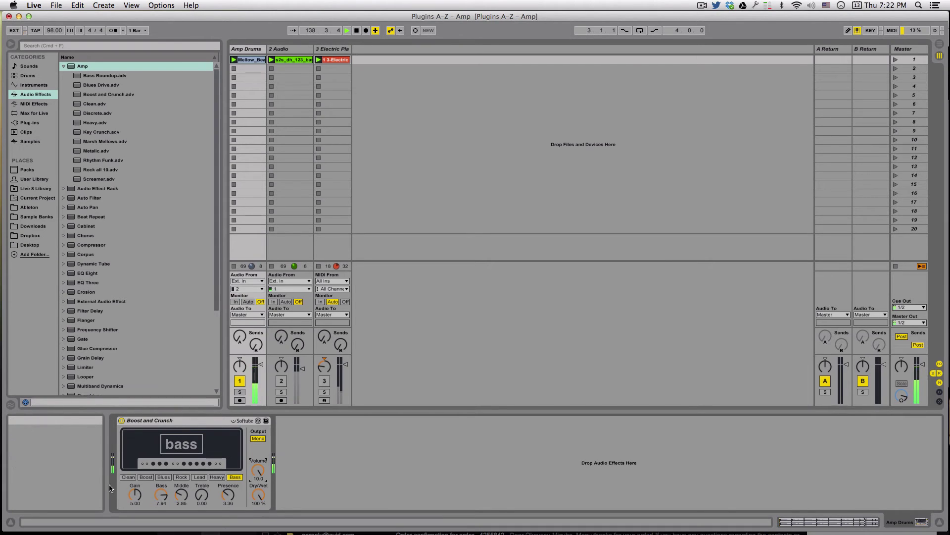
Compare the Blues and Heavy models, then return to Bass with Volume 9.21 and Gain 0.00.
click(160, 477)
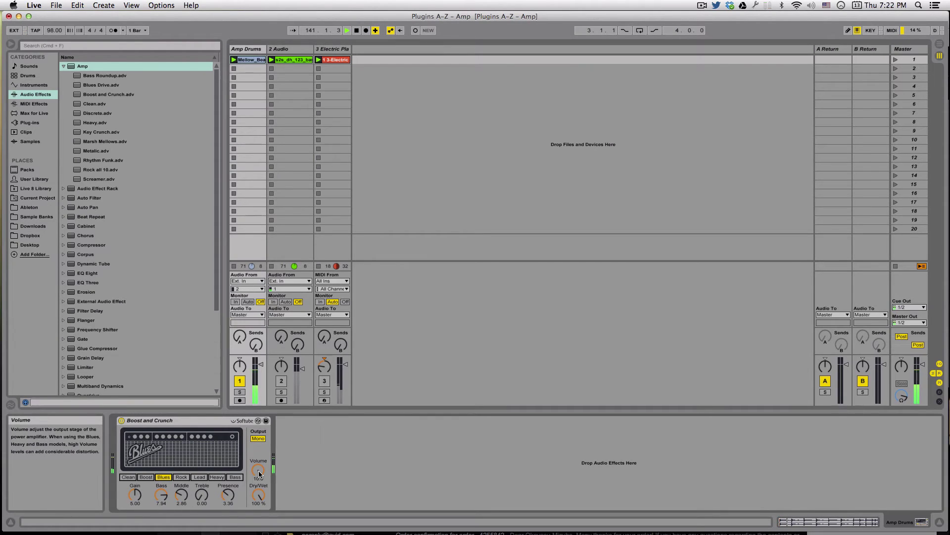
click(211, 478)
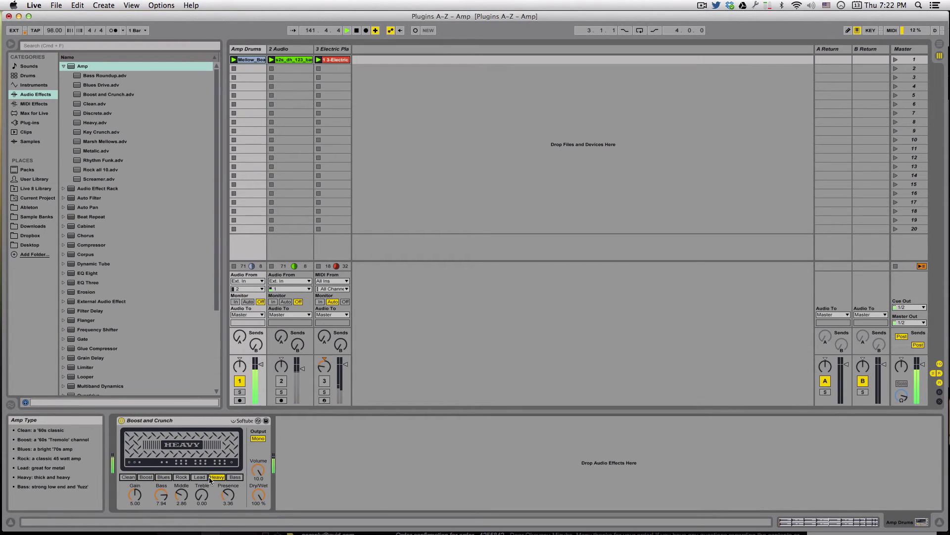
mouse_move(257, 470)
mouse_down()
mouse_move(258, 490)
mouse_move(257, 469)
mouse_up()
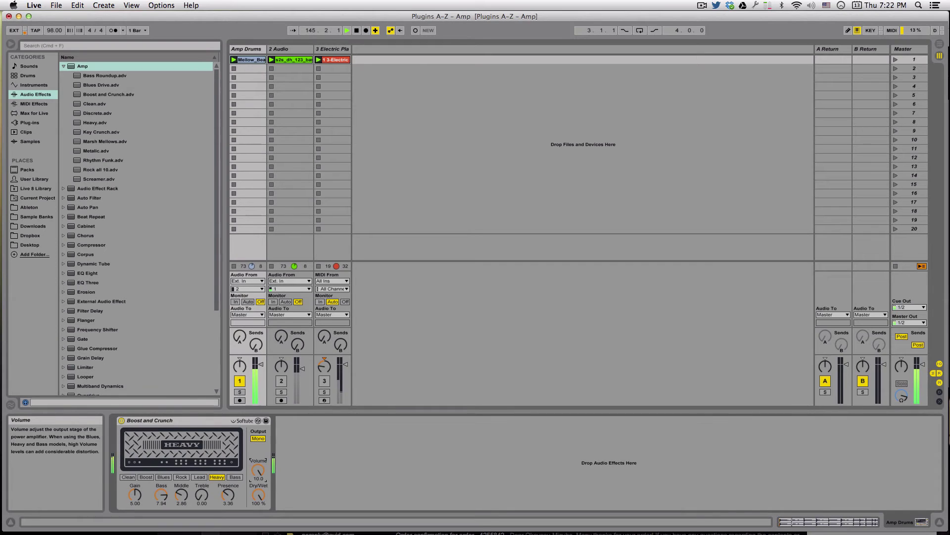
click(235, 477)
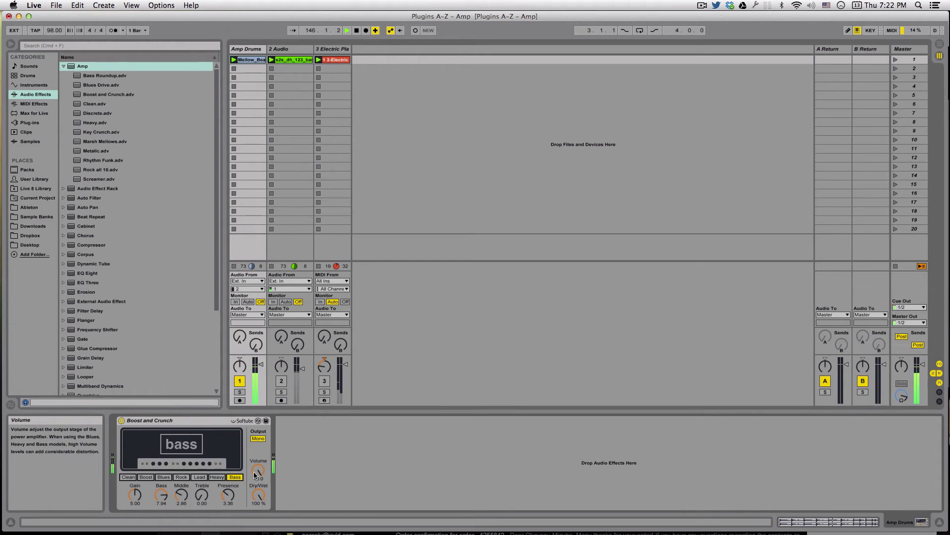
drag(258, 470, 258, 474)
drag(126, 494, 126, 520)
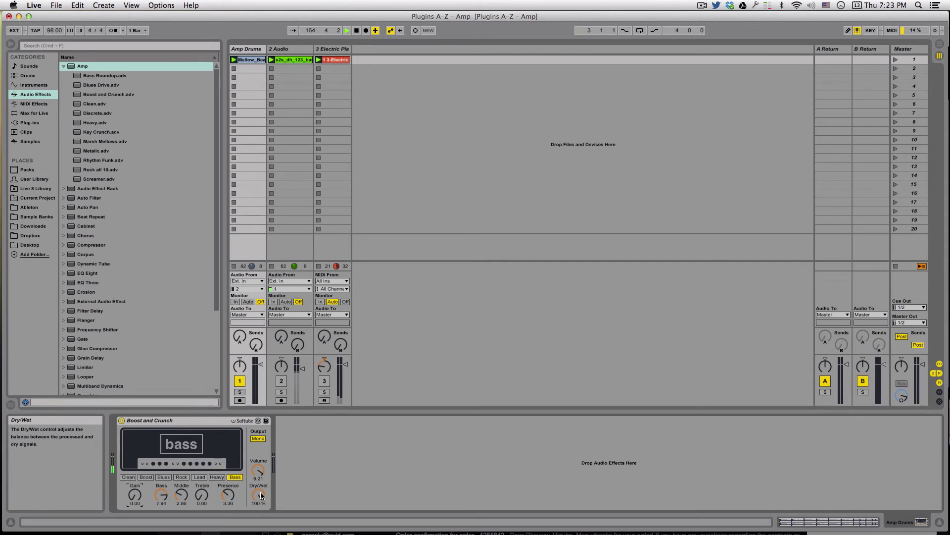
Load the Boost and Crunch amp preset onto the drums and switch the drums track off.
click(94, 94)
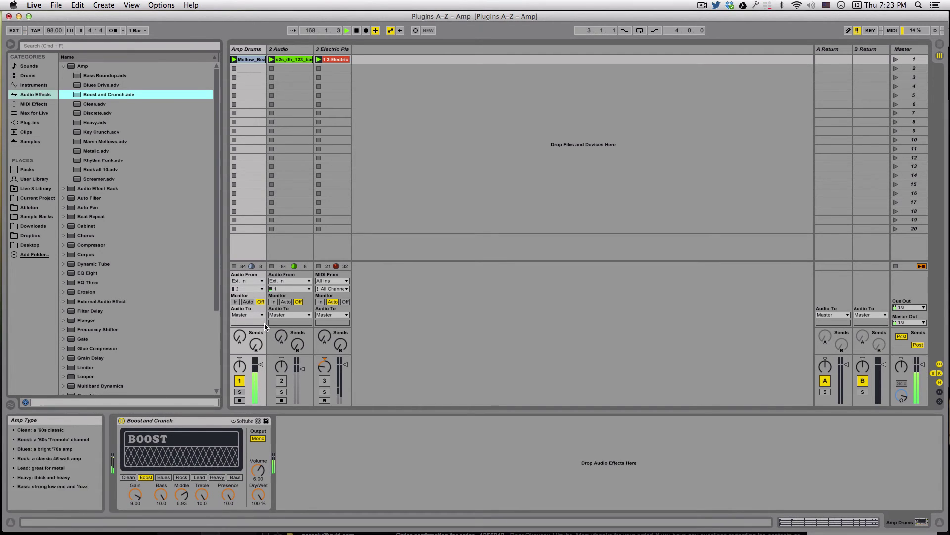
click(268, 495)
key(F1)
Compare the drums at 0% and 100% Dry/Wet, then leave the drums track switched off.
drag(268, 498, 268, 529)
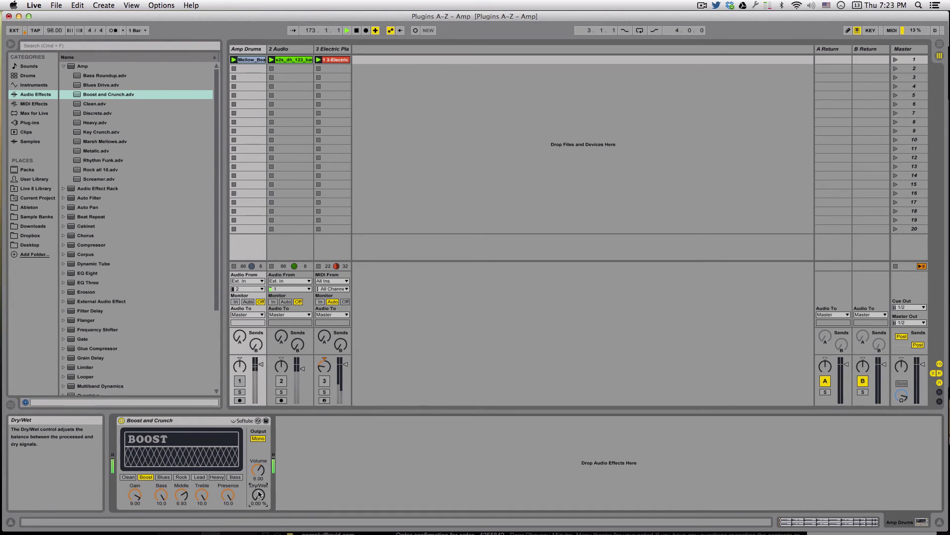
drag(258, 494, 259, 347)
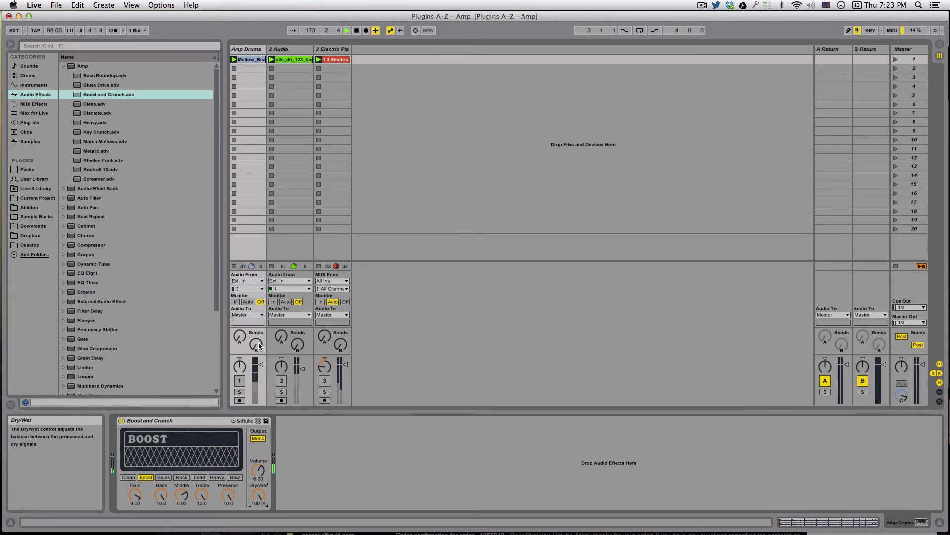
click(240, 380)
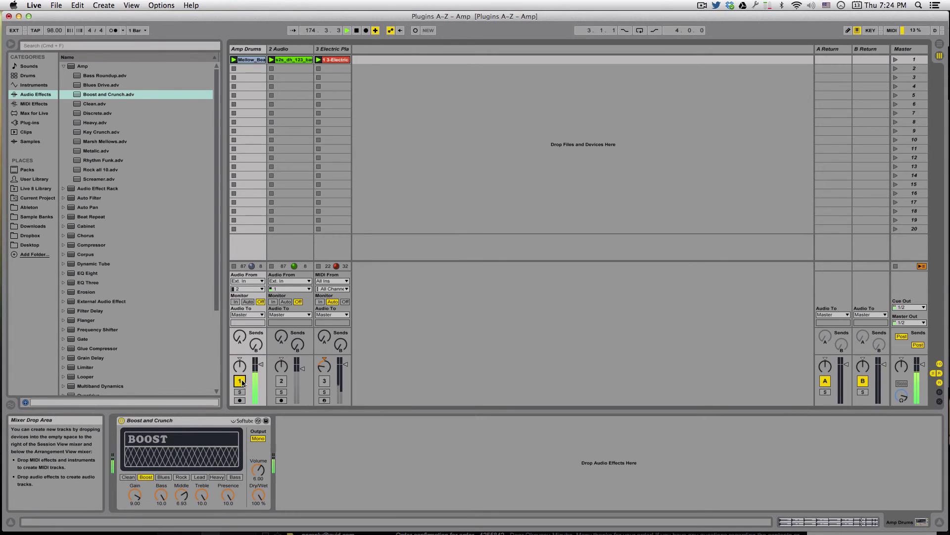
click(242, 382)
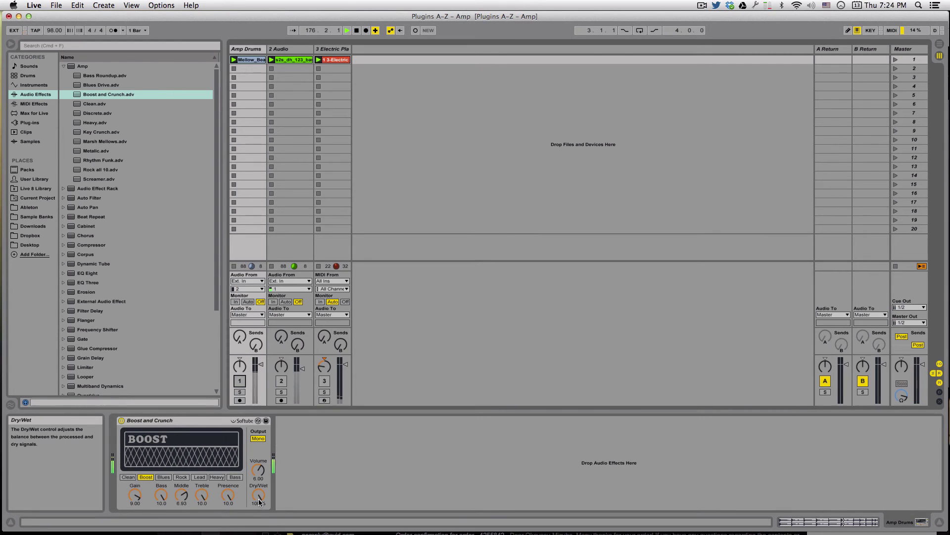
Blend the drum amp to 15.1% Dry/Wet, muting the drums briefly to compare.
drag(259, 502, 259, 532)
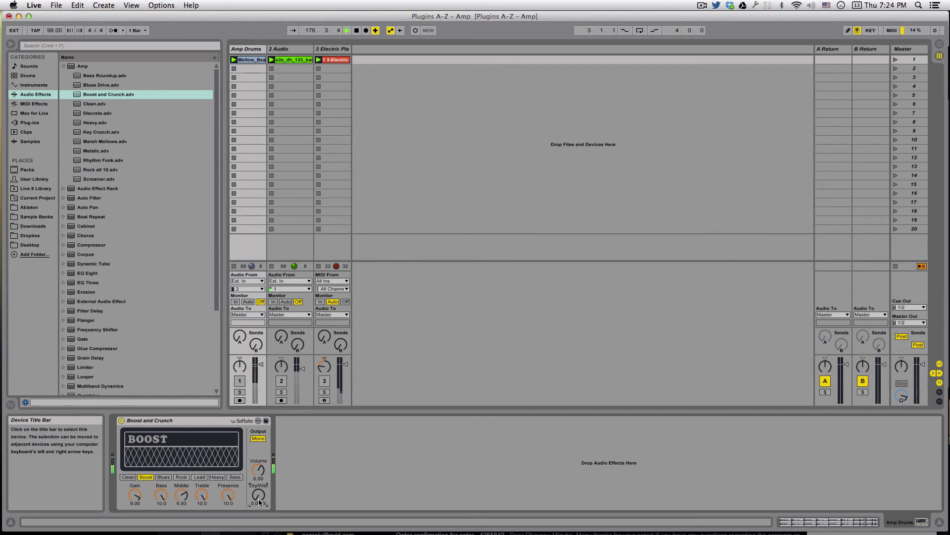
click(239, 381)
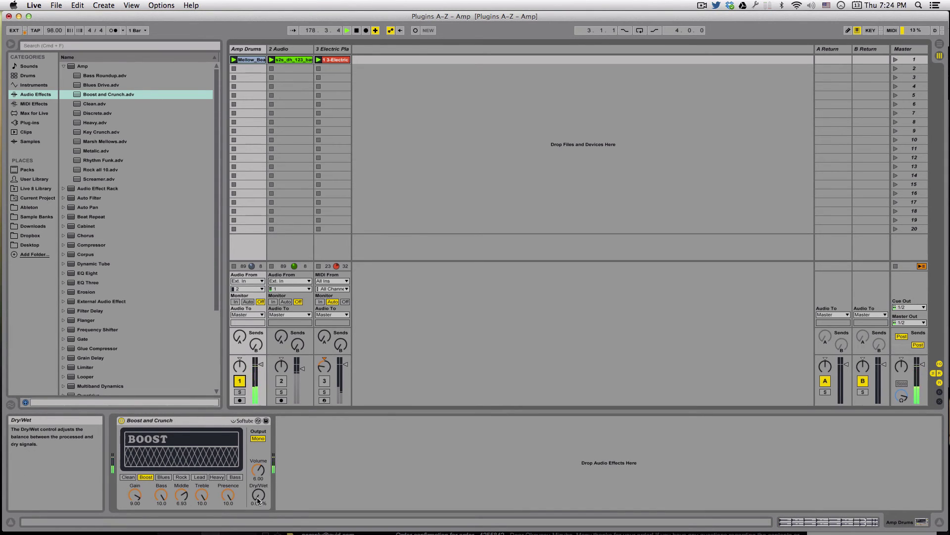
drag(257, 501, 258, 493)
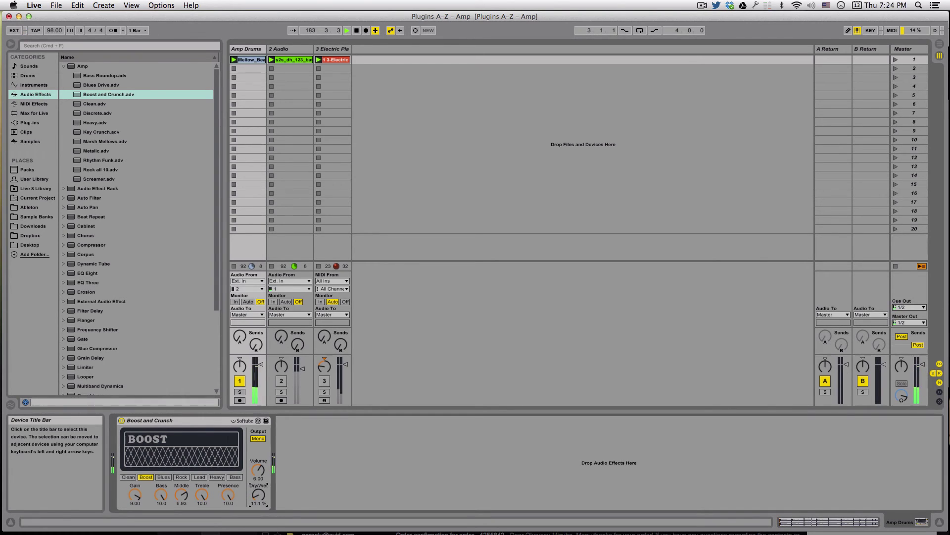
click(241, 380)
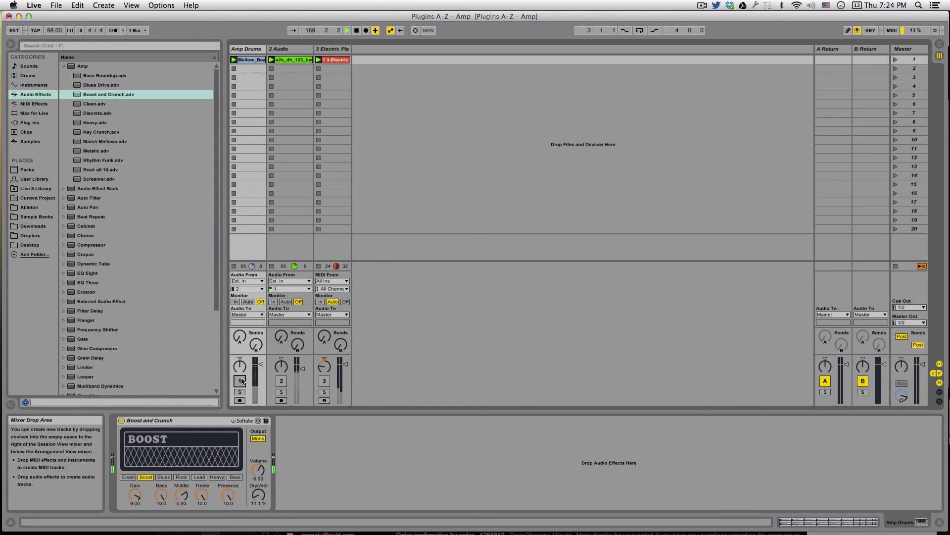
click(240, 380)
Set the drum amp's Treble to 2.66 and its output to Dual, then stop playback.
drag(200, 495, 258, 499)
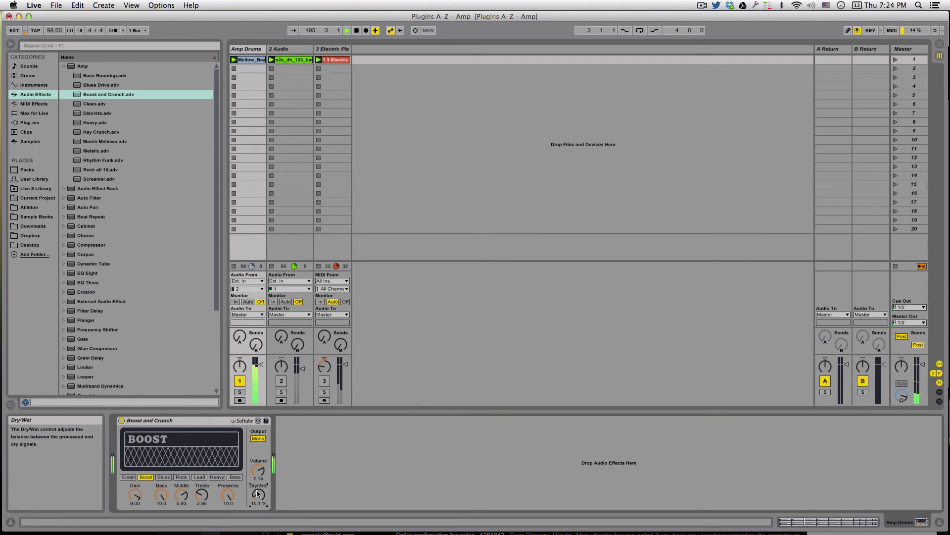
click(252, 438)
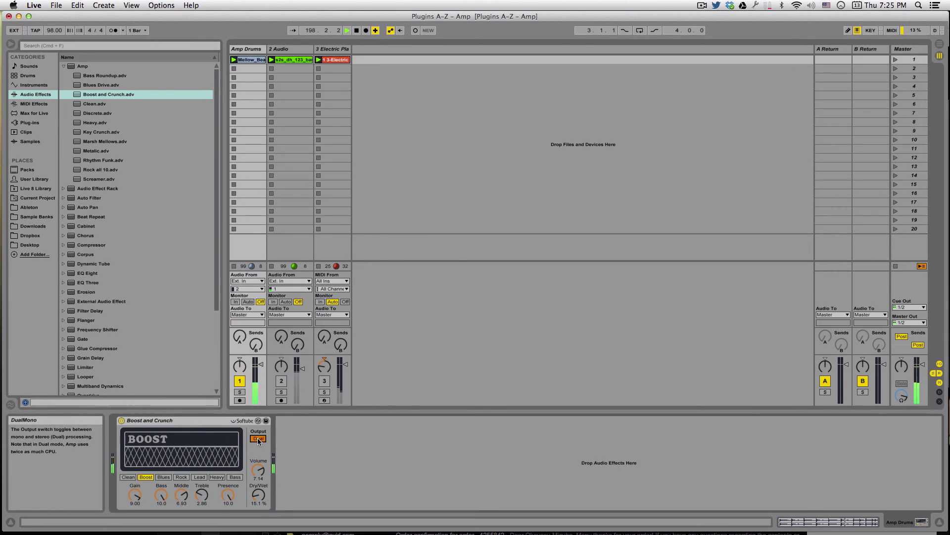
click(357, 31)
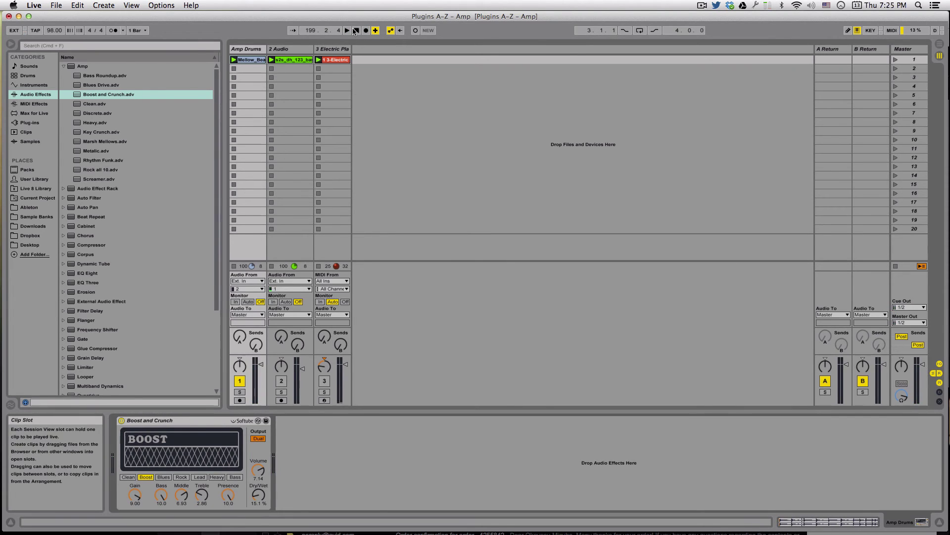
Solo the 2 Audio bass track, start playback and select its Bass Roundup amp.
click(290, 49)
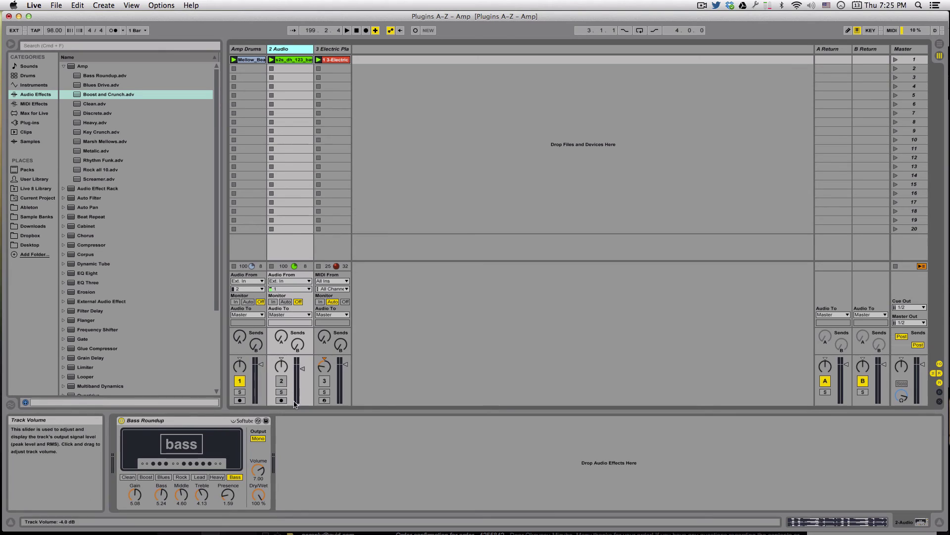
click(283, 391)
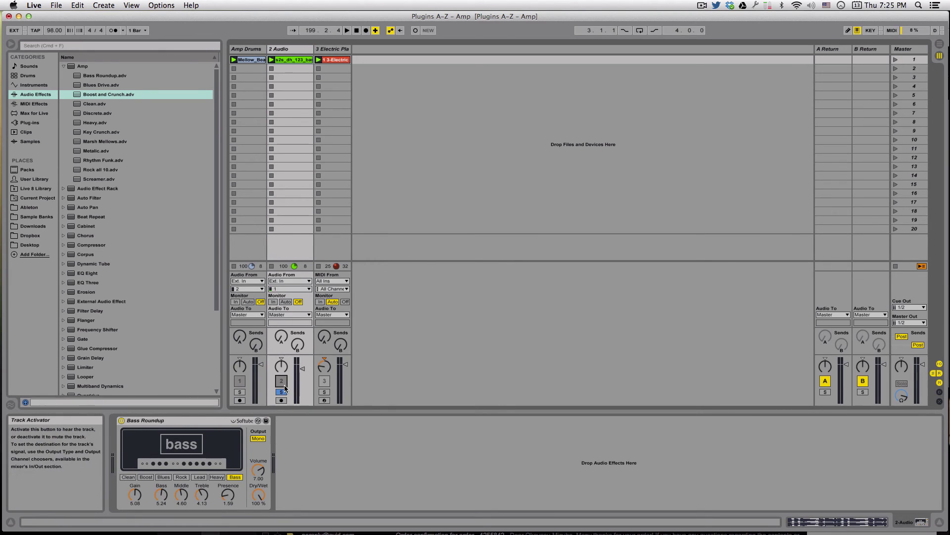
key(space)
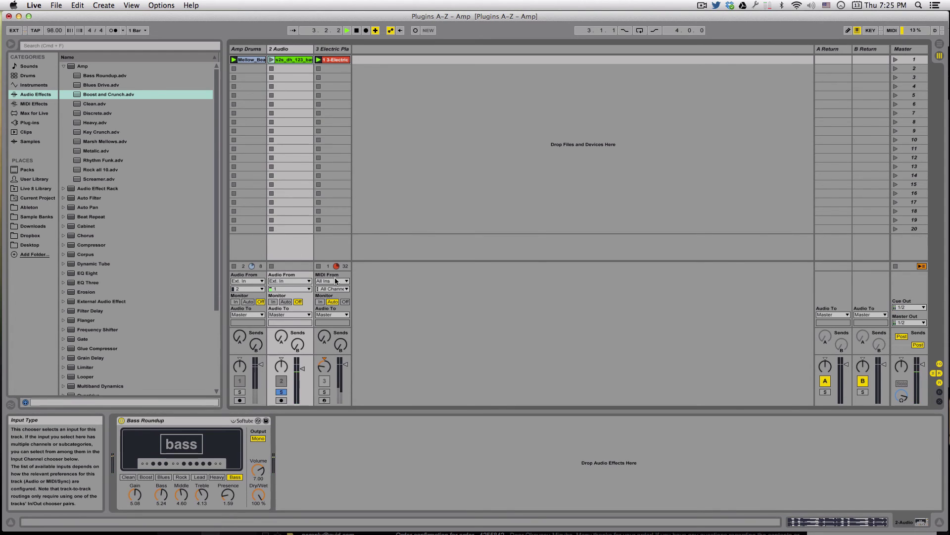
click(141, 424)
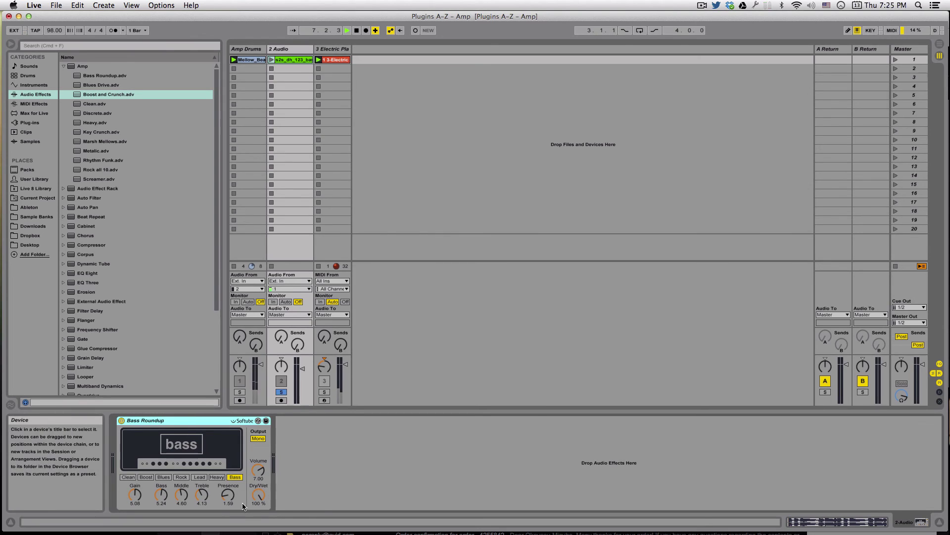
Unsolo the bass, launch its clip, set Dry/Wet to 47.6%, and solo the electric piano.
click(281, 392)
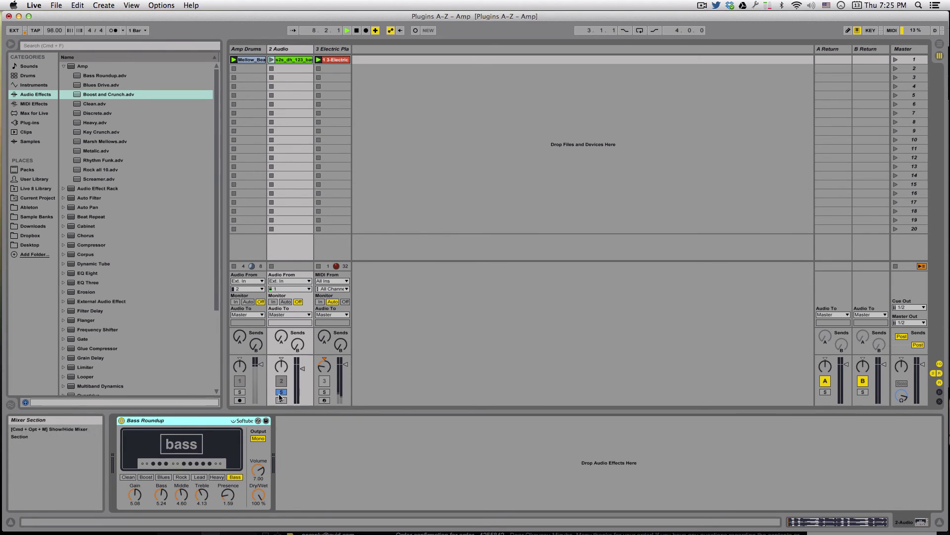
click(272, 60)
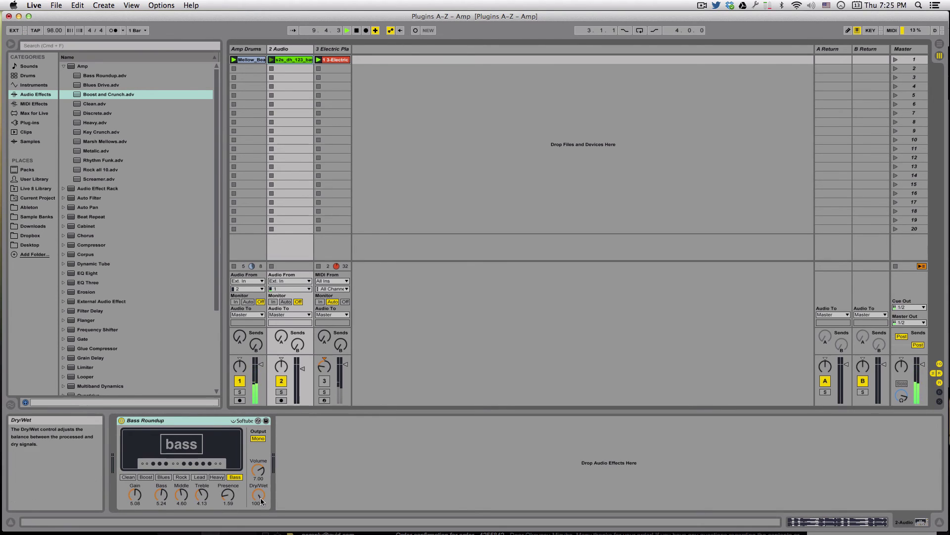
drag(258, 496, 258, 486)
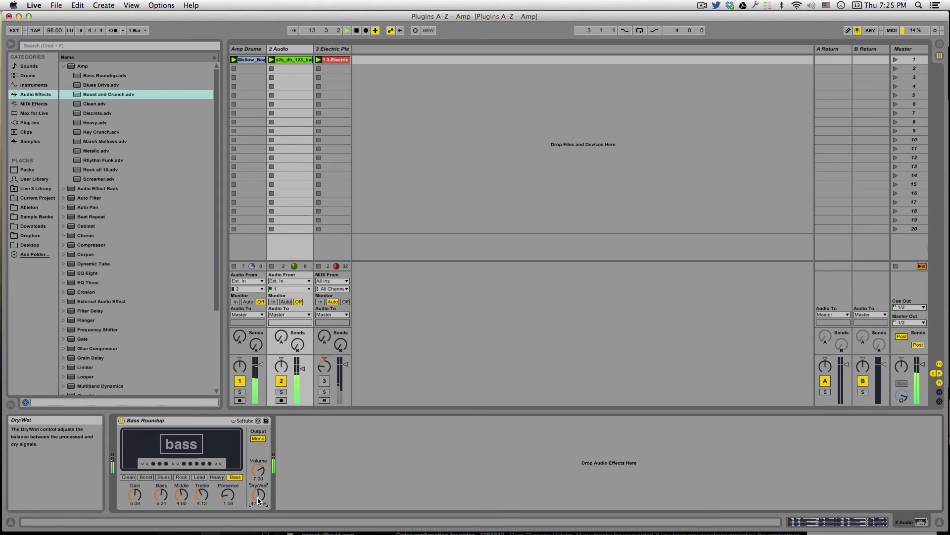
click(325, 391)
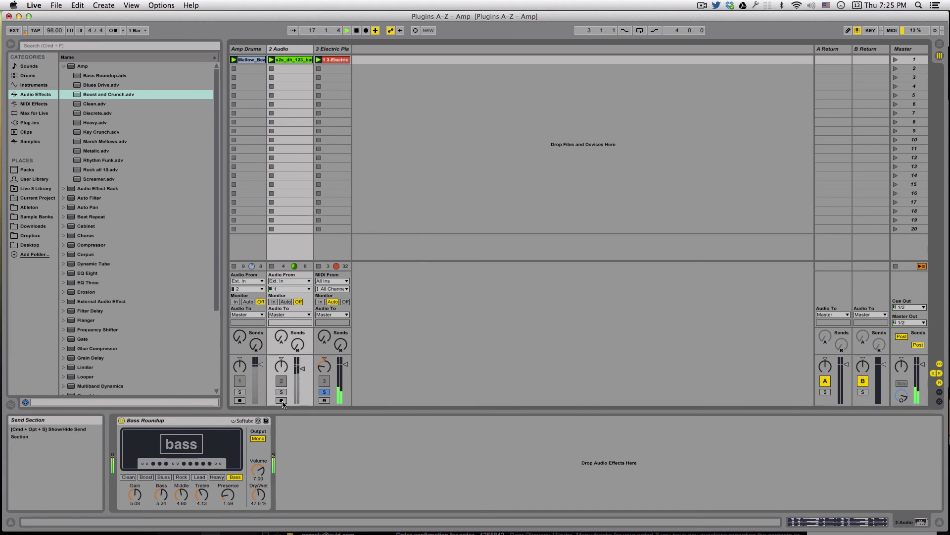
Bypass the electric piano's amp and filter effects, then switch the Marsh Mellows amp back on.
click(326, 52)
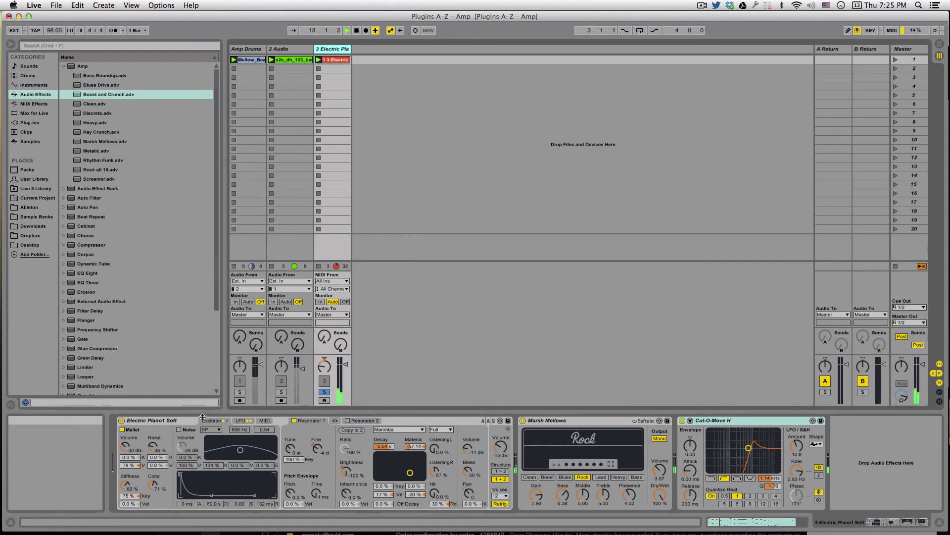
click(524, 421)
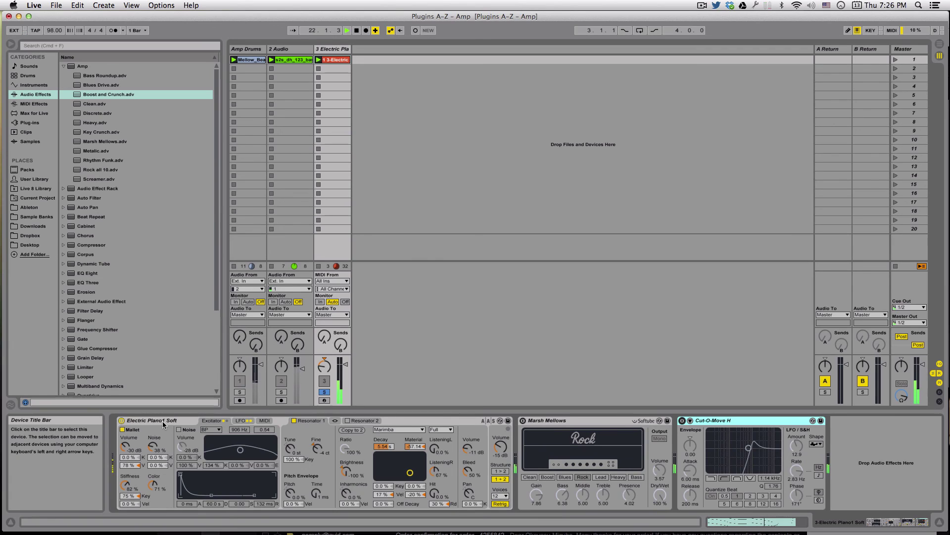
click(523, 420)
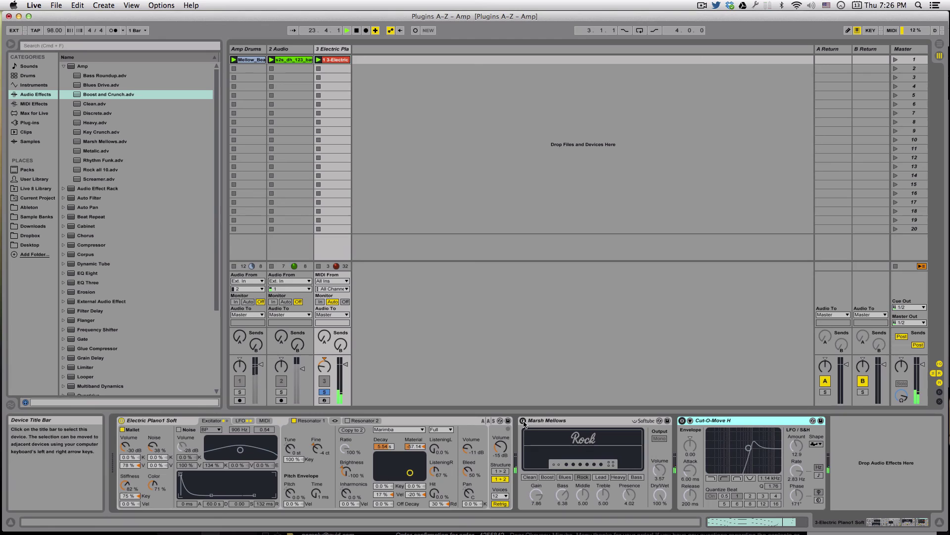
Set Marsh Mellows Dry/Wet to 73%, re-enable Cut-O-Move H, unsolo the piano and stop playback.
click(661, 495)
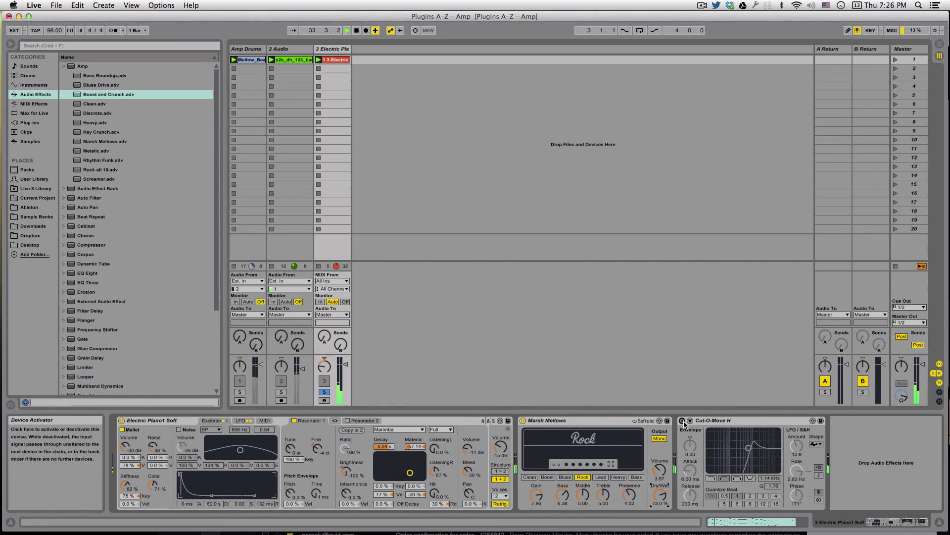
click(682, 421)
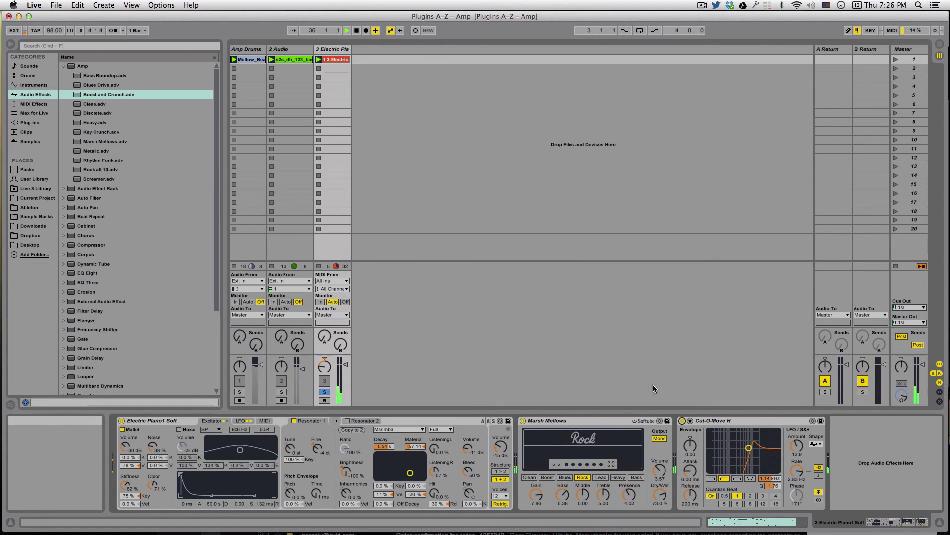
click(325, 392)
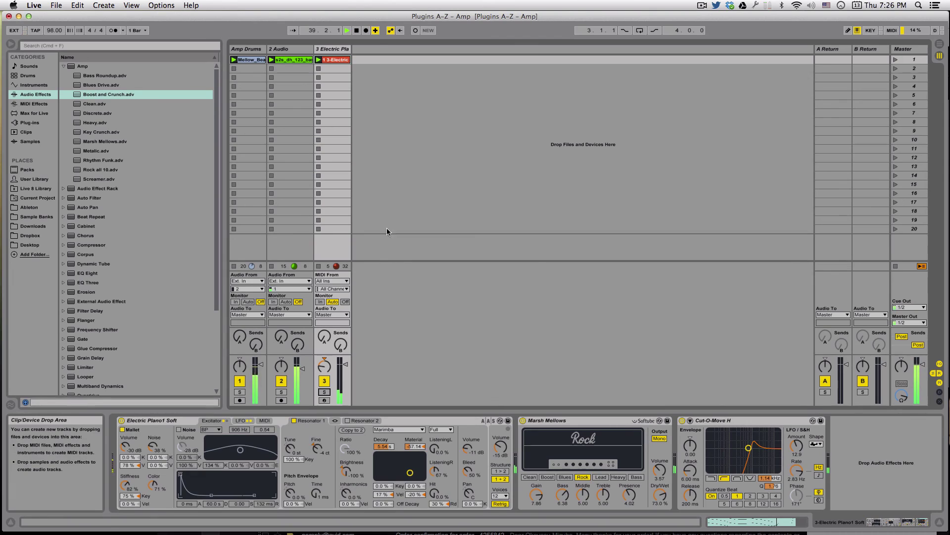
click(358, 33)
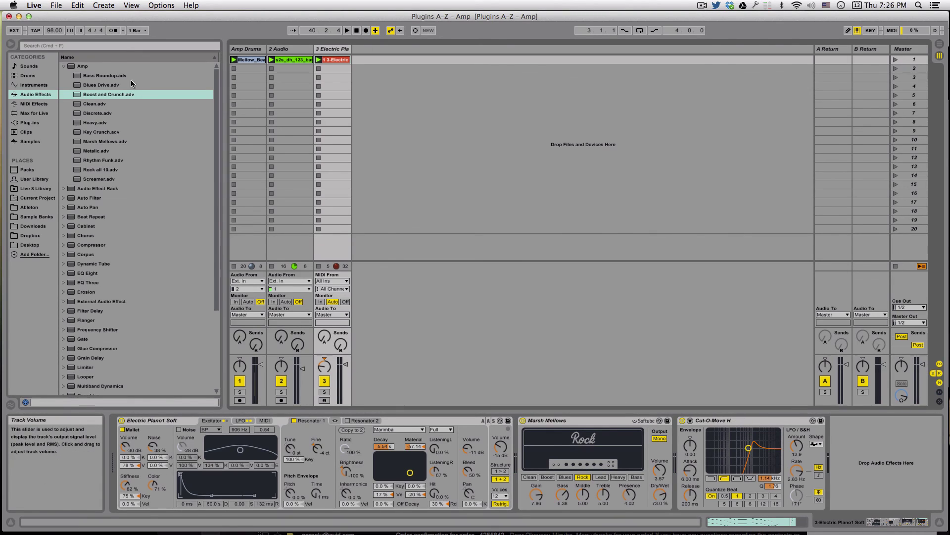
Collapse the Amp folder and close the Auto Filter and Audio Effect Rack folders in the browser.
click(63, 65)
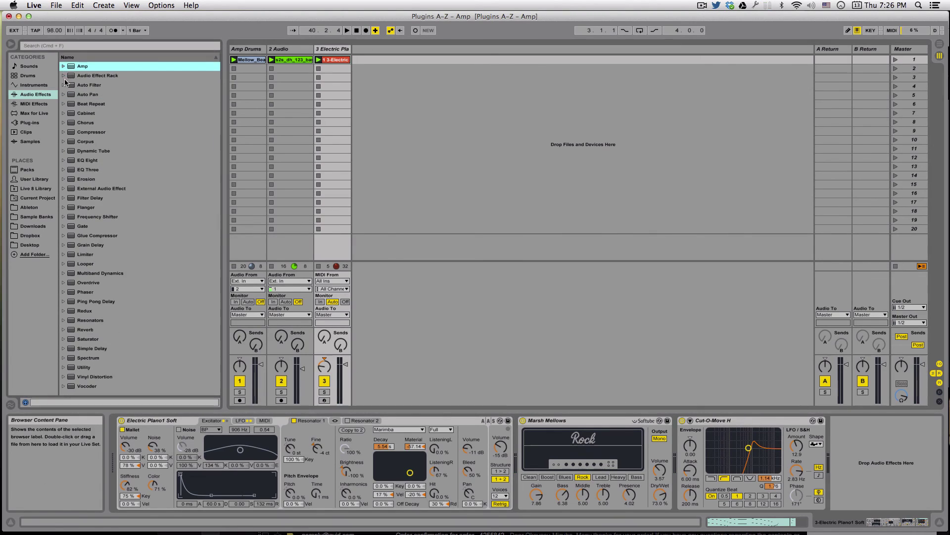
click(64, 85)
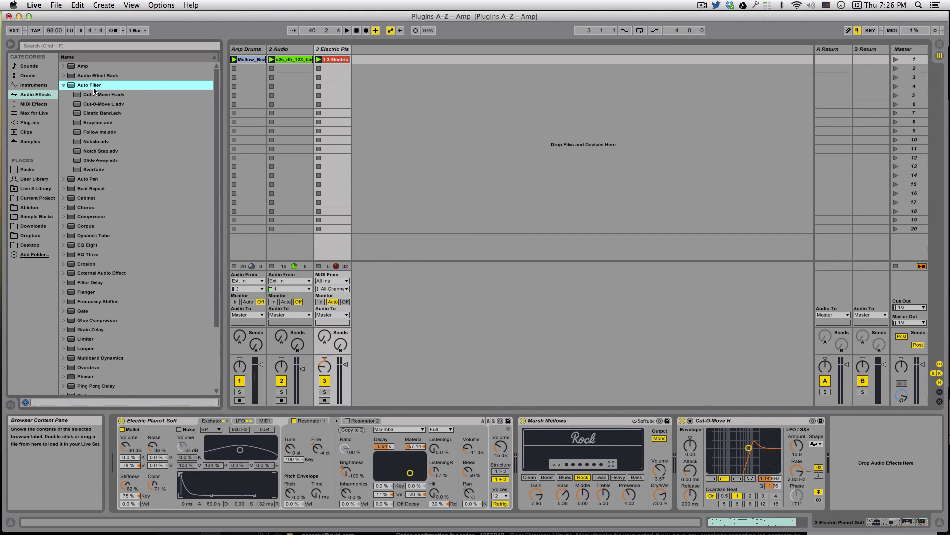
click(64, 75)
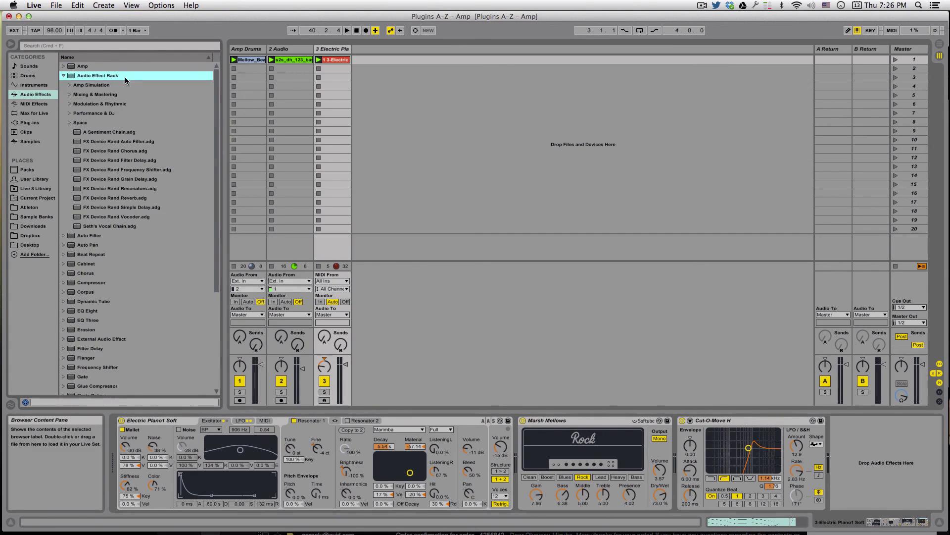
click(63, 76)
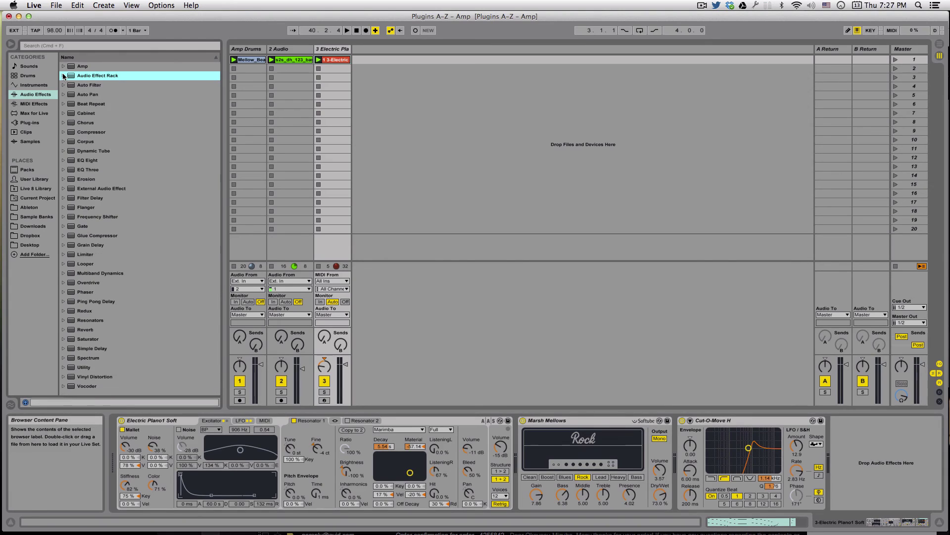